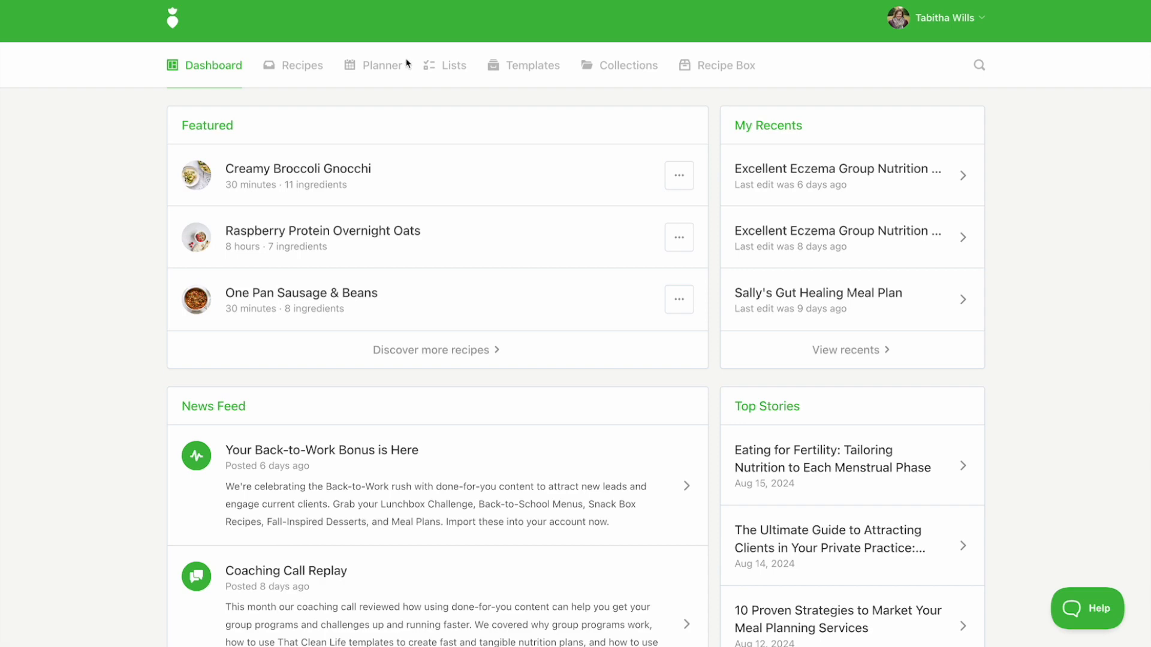
Open the recipe filter for the full recipe library and add the lowglycemic tag
left_click(316, 67)
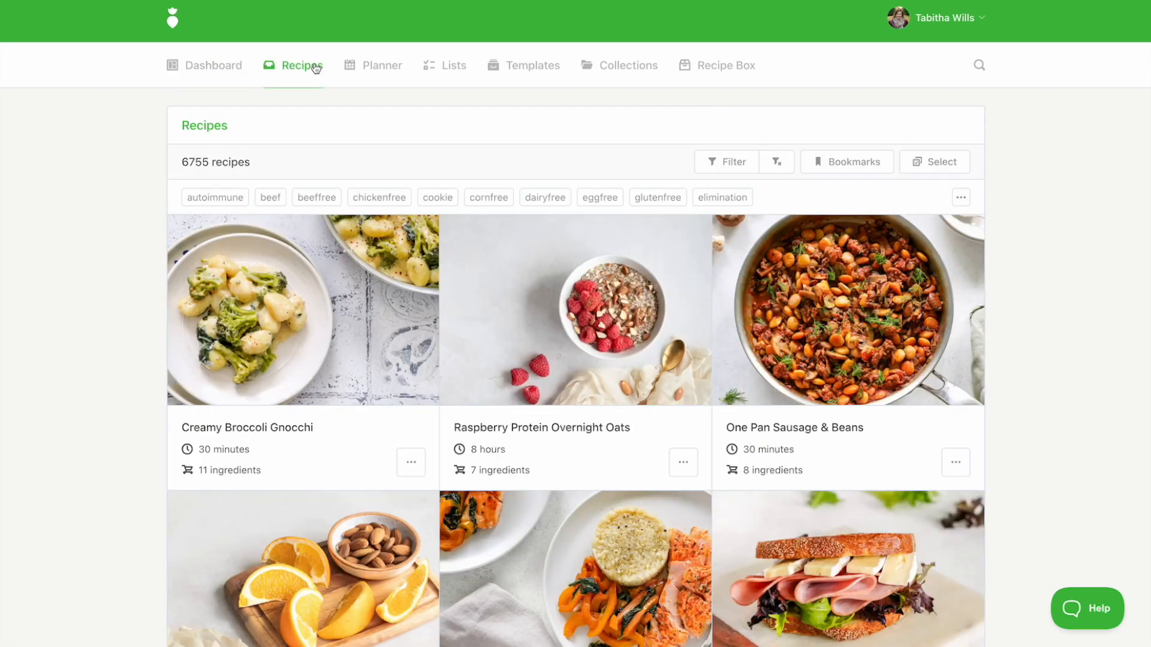
left_click(729, 173)
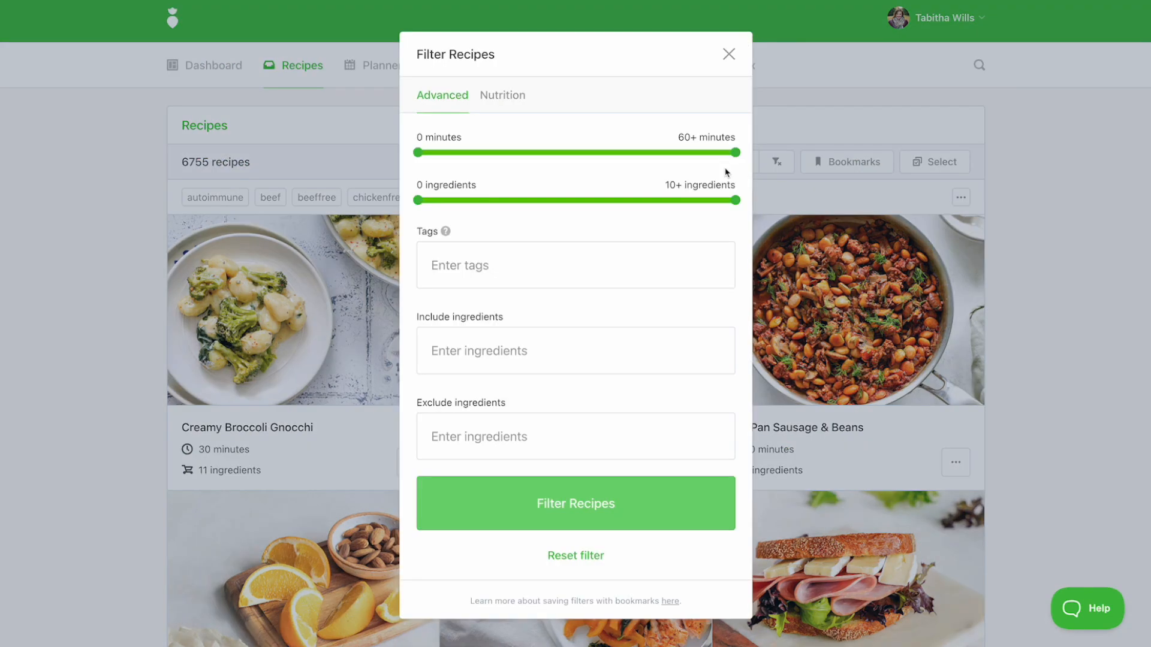
left_click(629, 247)
type("lowglycemic")
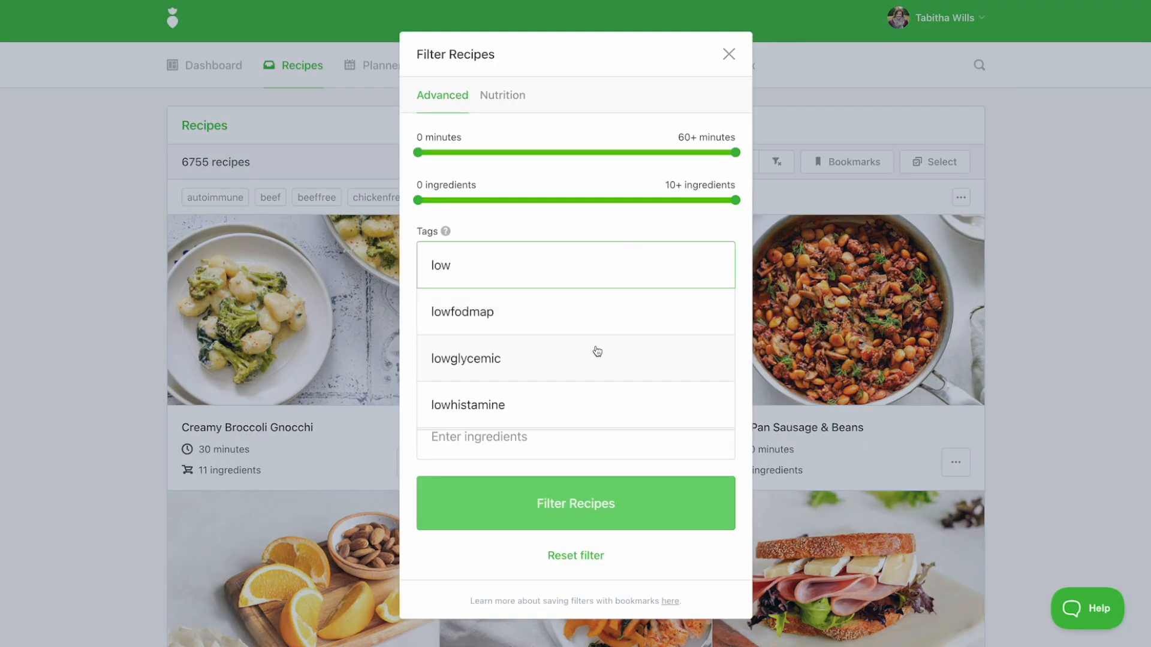
left_click(596, 349)
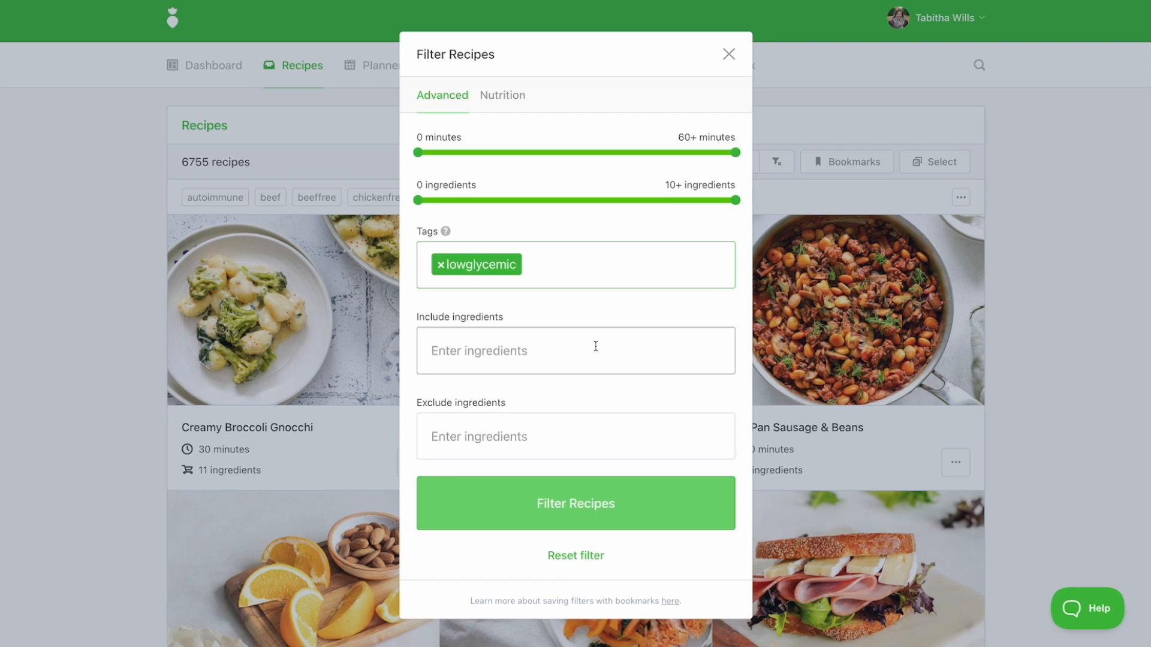
Set the minimum calcium to 134 mg in the nutrition filters and return to the advanced filter settings
left_click(512, 95)
scroll(552, 339, "down", 3)
scroll(552, 339, "down", 12)
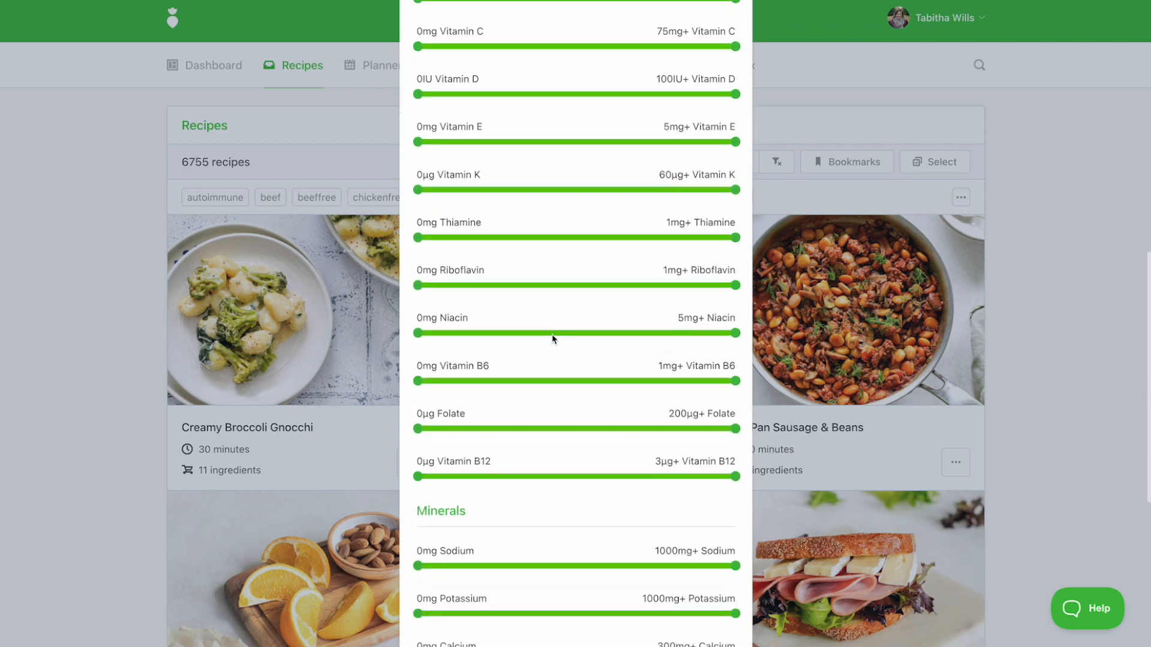
left_click_drag(420, 376, 561, 382)
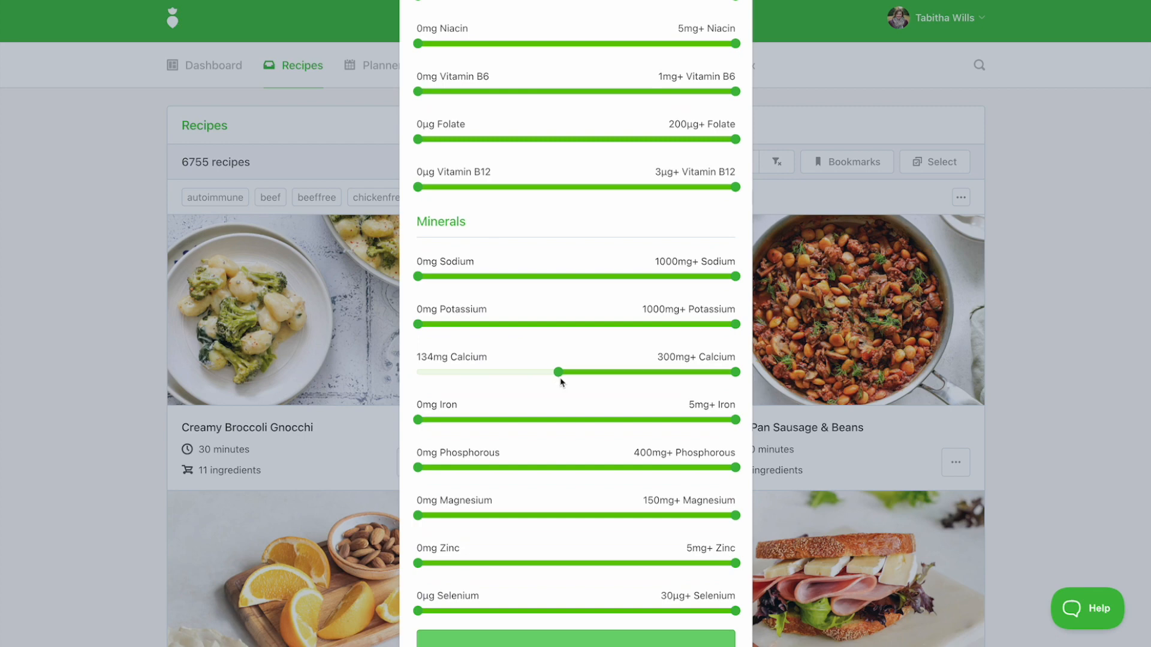
scroll(519, 169, "up", 10)
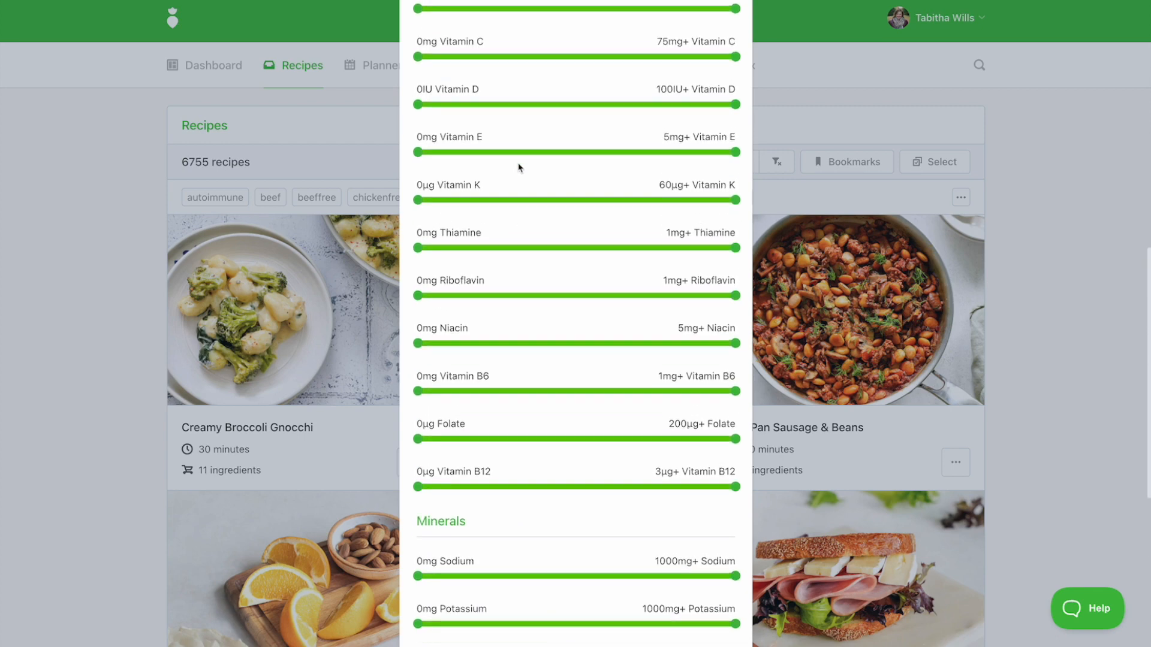
scroll(492, 138, "up", 6)
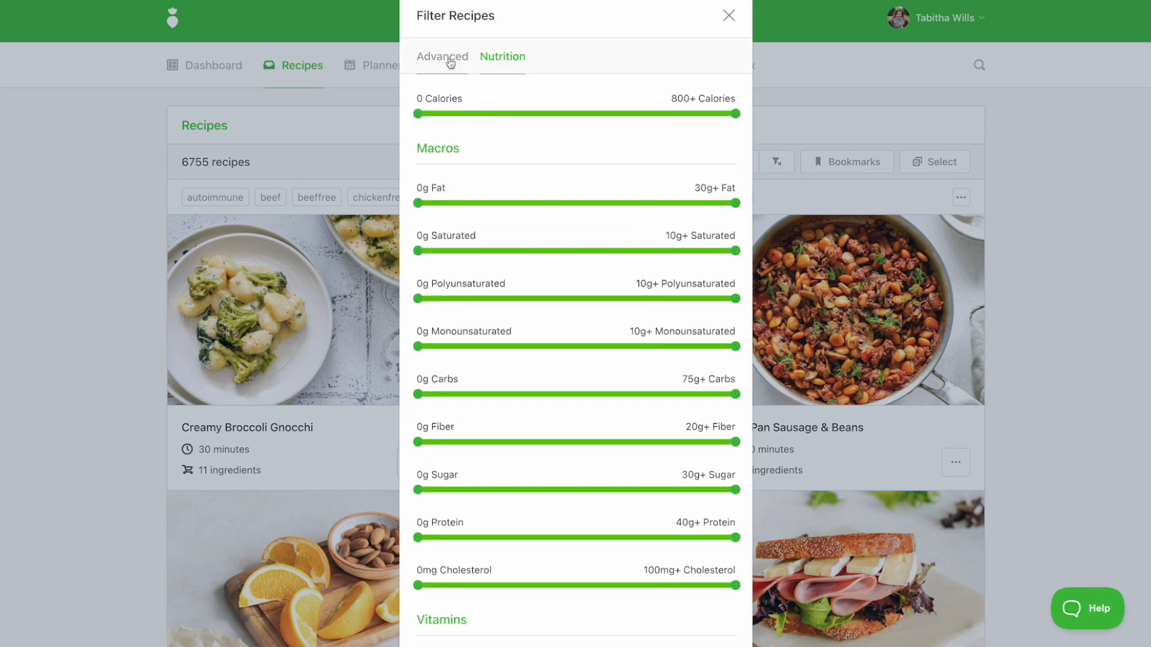
left_click(447, 58)
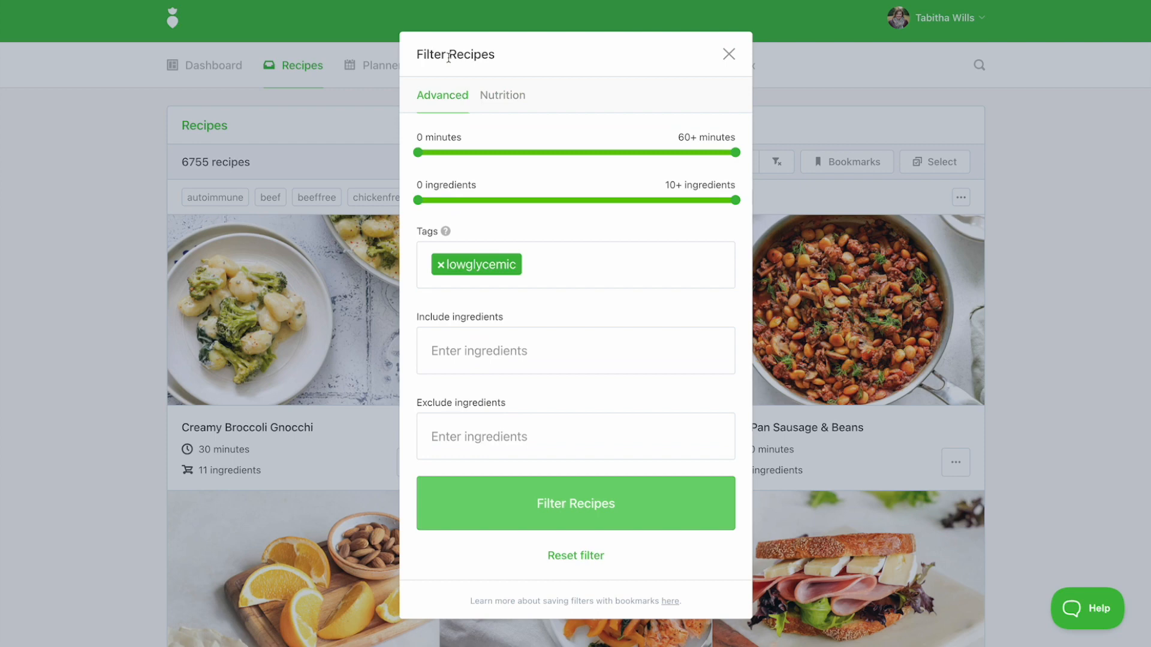
Add the breakfast tag alongside lowglycemic and apply the recipe filter
left_click(587, 281)
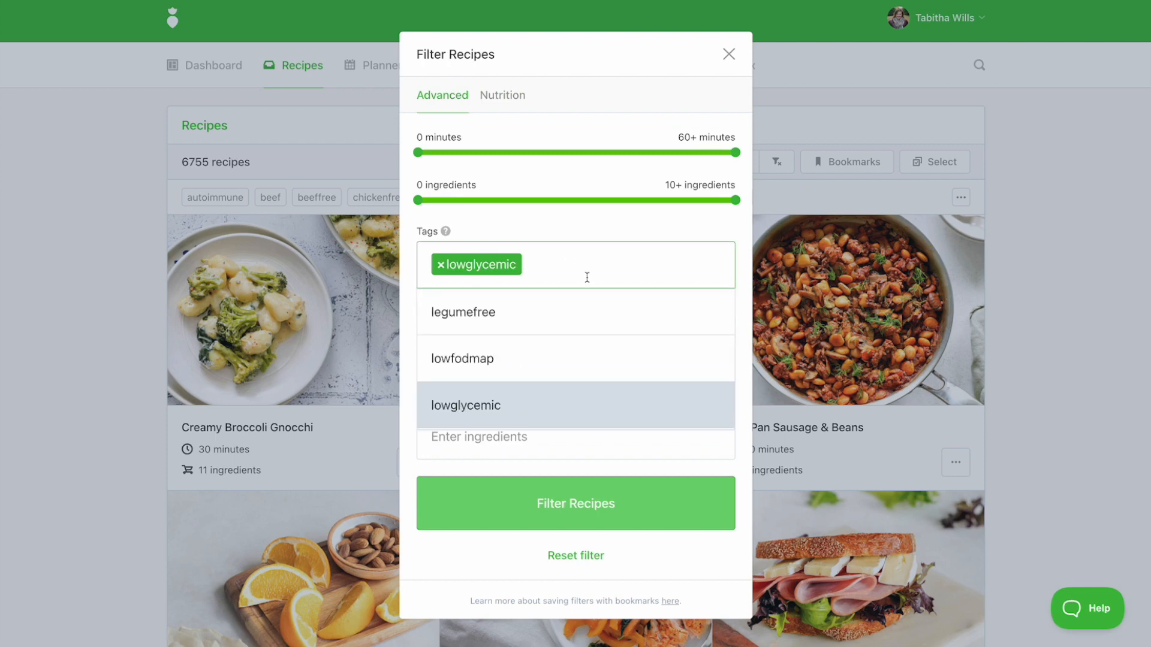
type("bre")
left_click(567, 331)
left_click(581, 512)
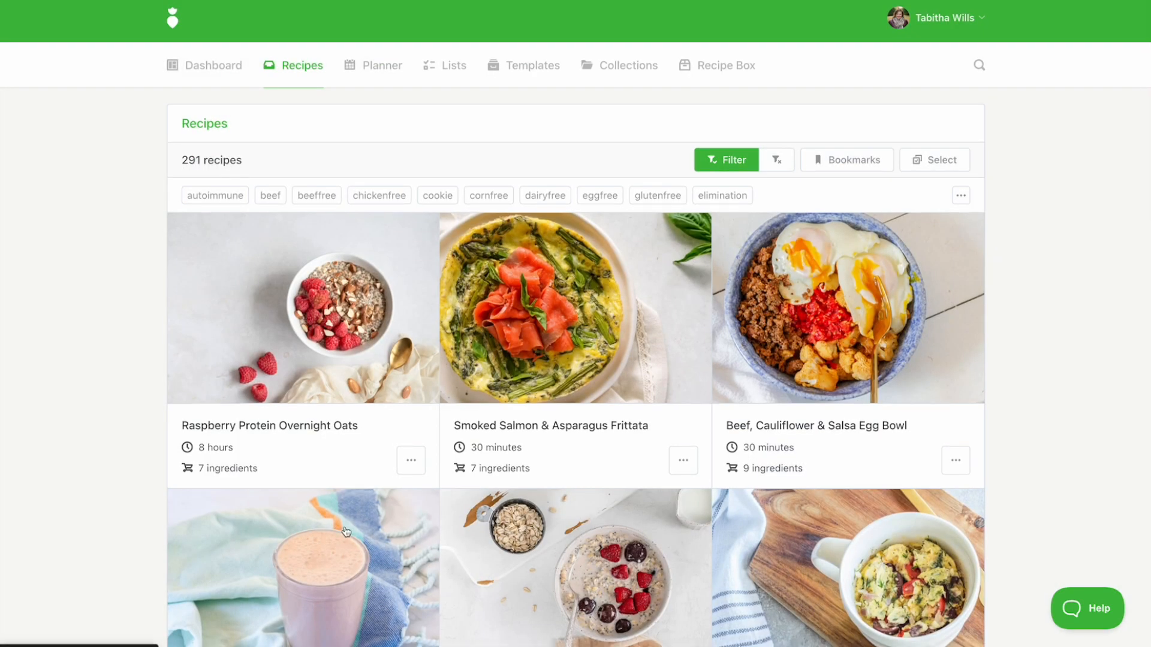
Add Raspberry Protein Overnight Oats to a new collection titled with the client's first name and "Meal Planning Guide"
scroll(346, 532, "down", 1)
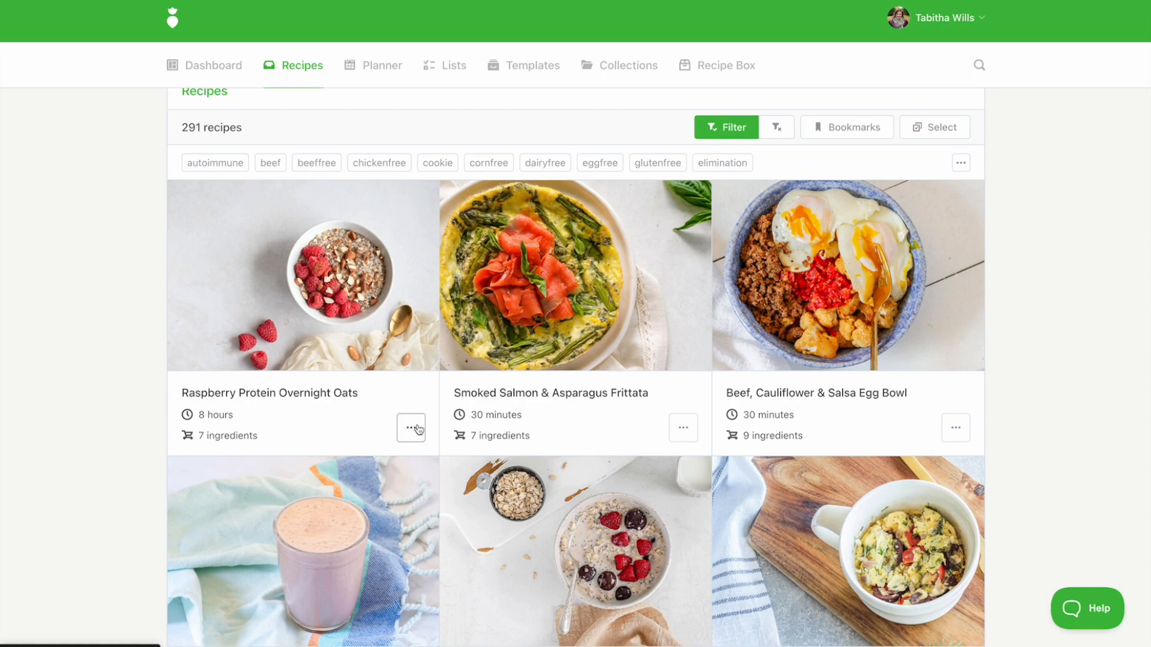
left_click(416, 426)
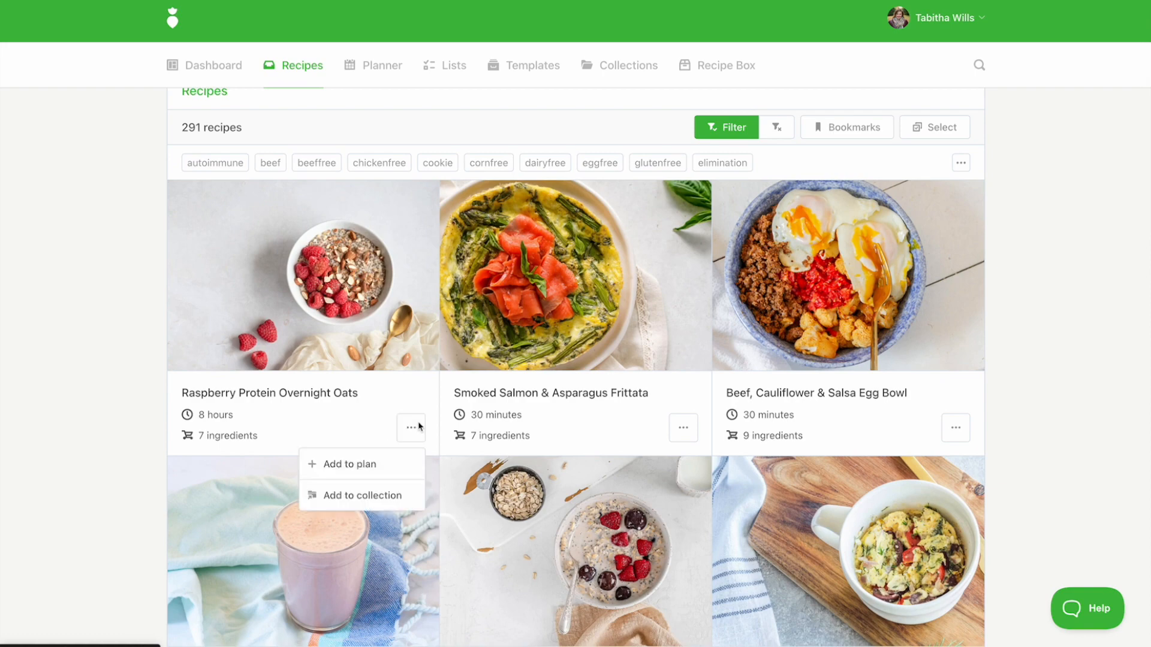
left_click(362, 496)
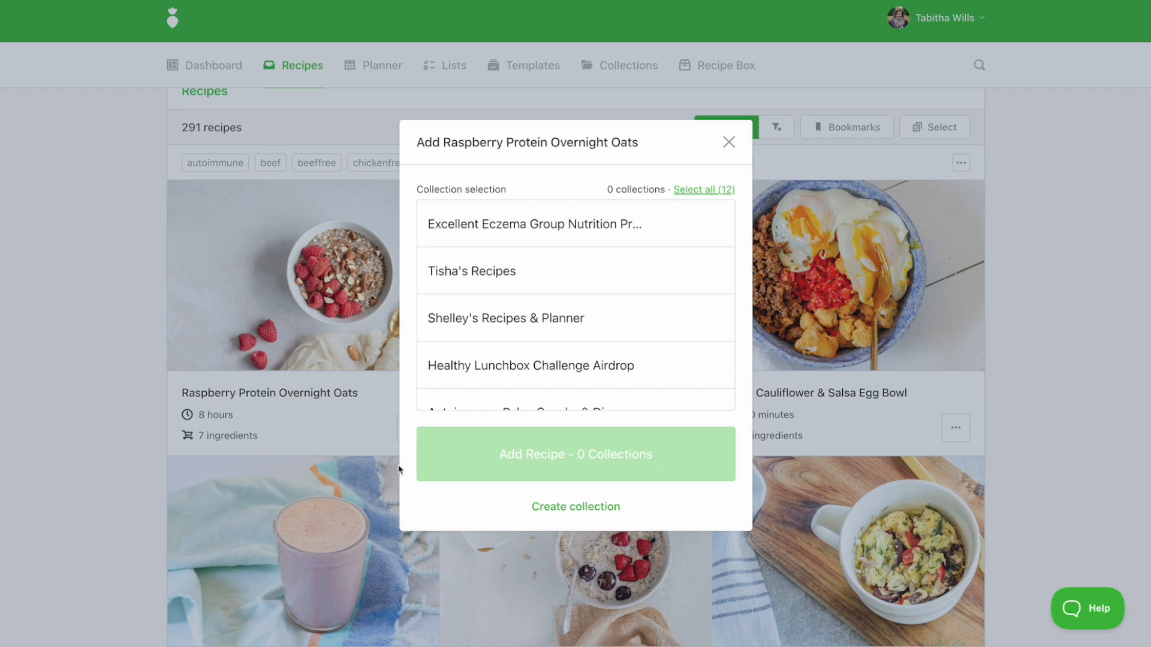
left_click(581, 506)
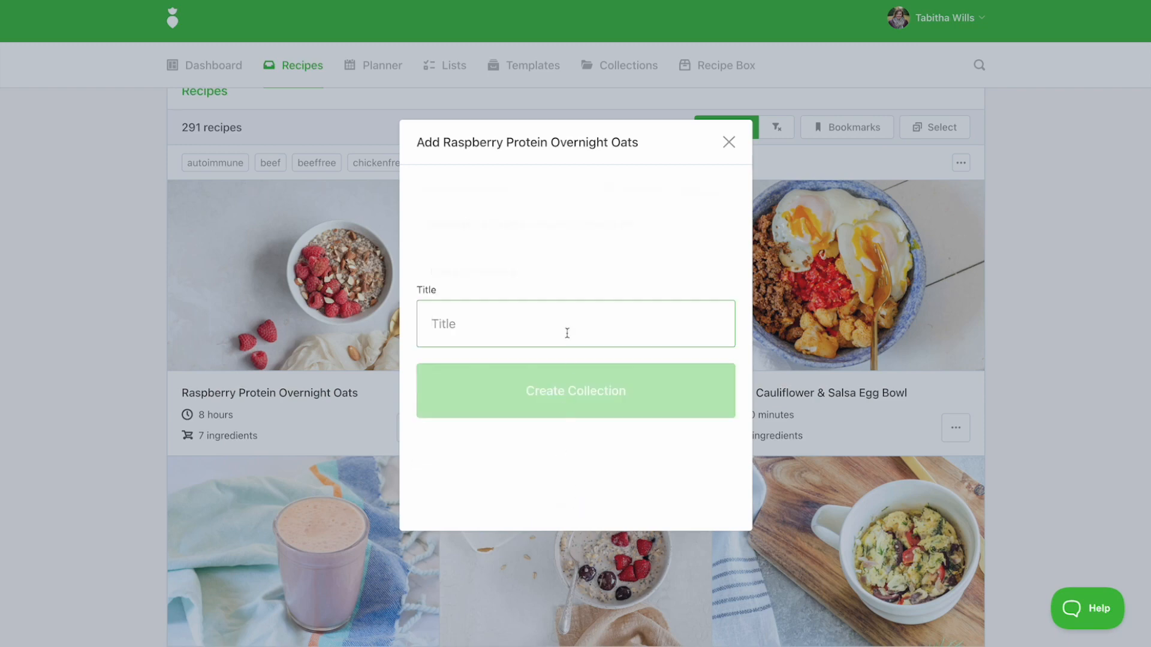
type("G")
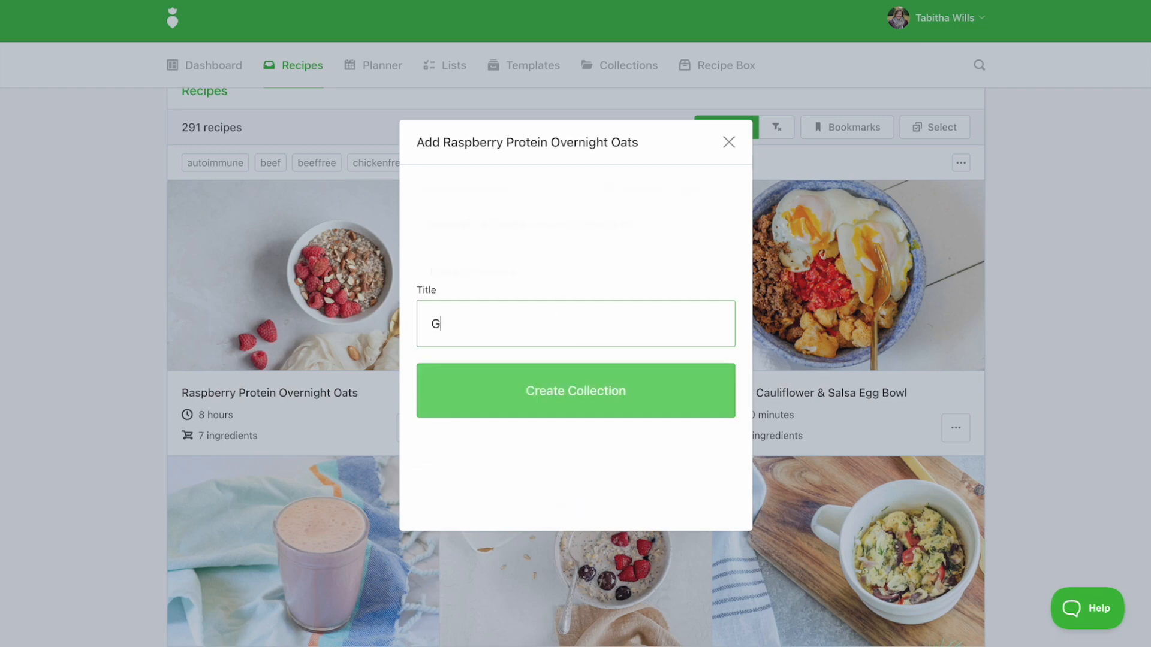
type("eri's Meal Planning Guide")
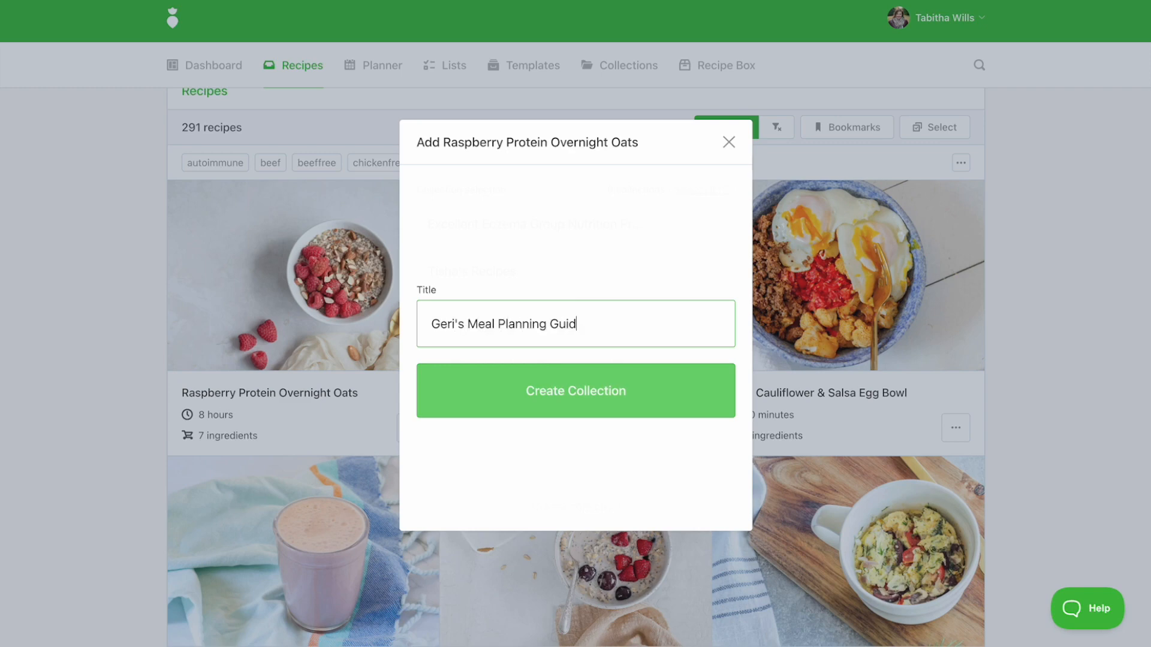
left_click(547, 375)
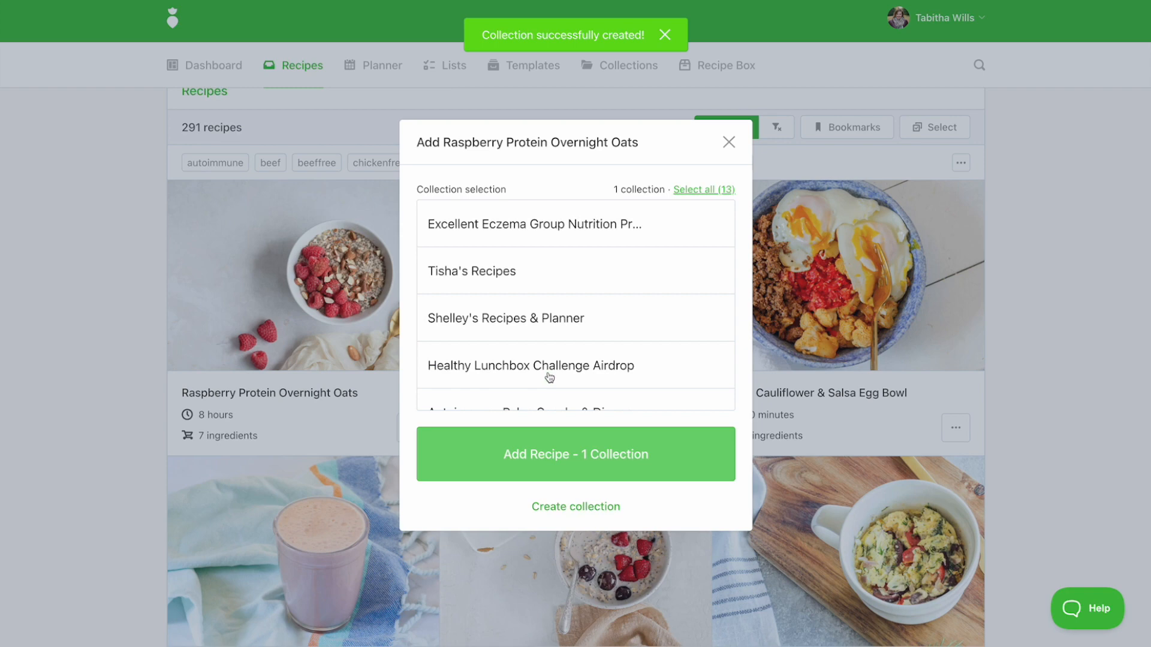
left_click(579, 455)
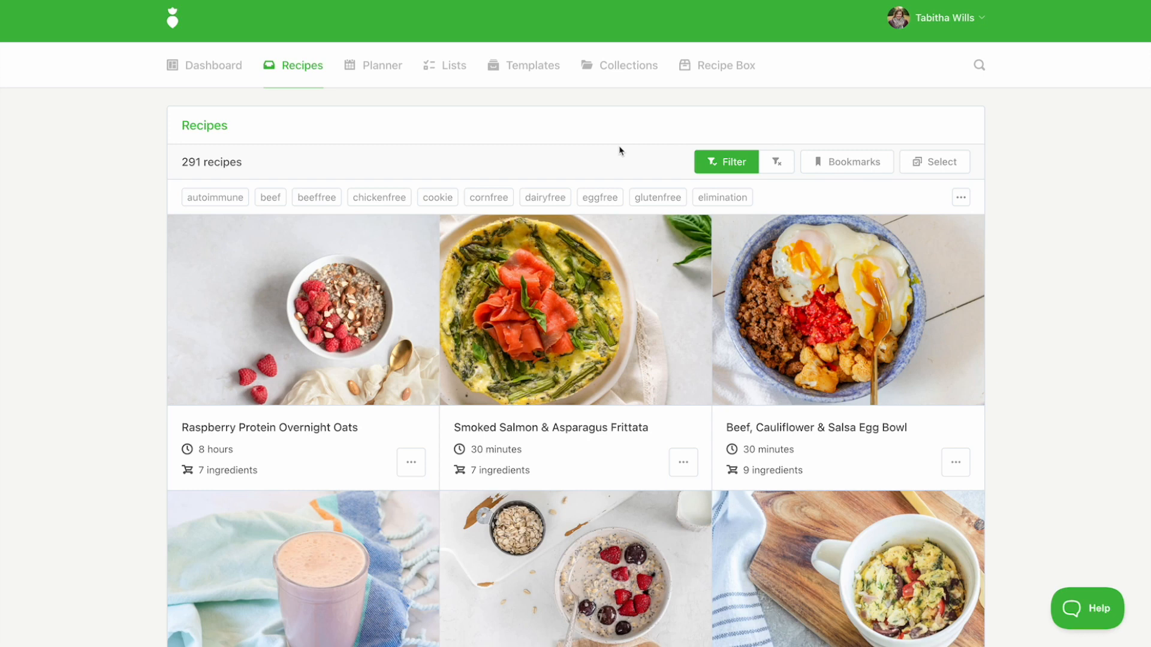
Select the first three filtered recipes in bulk selection mode and extend the selection to all loaded recipes
left_click(921, 169)
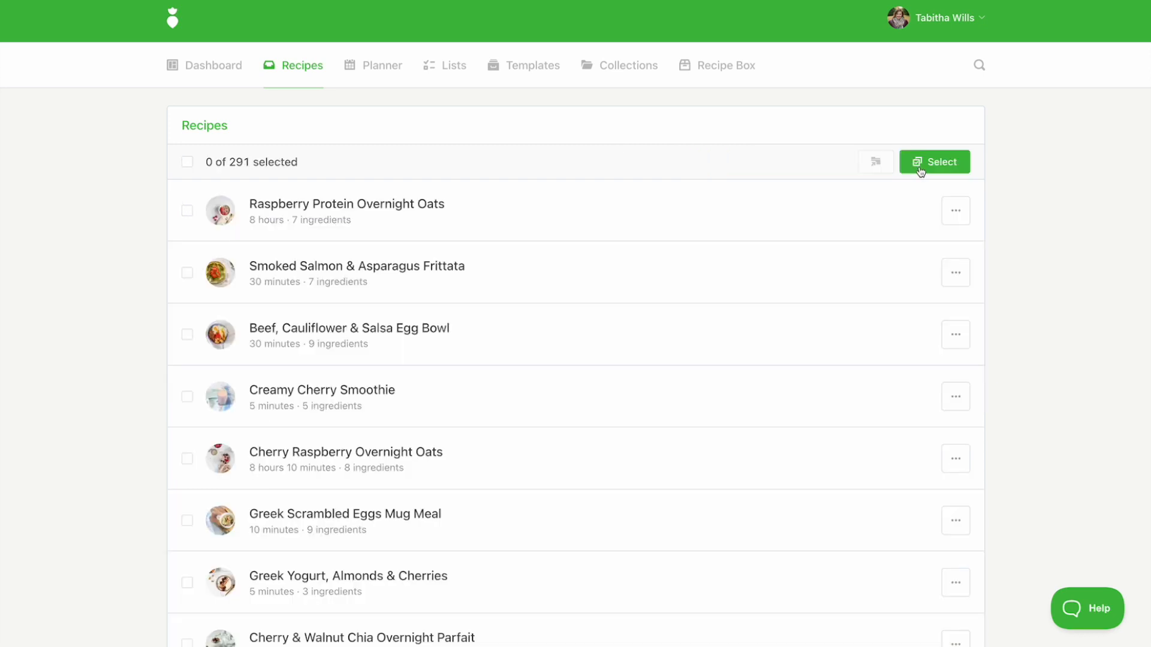
left_click(188, 210)
left_click(187, 274)
left_click(188, 334)
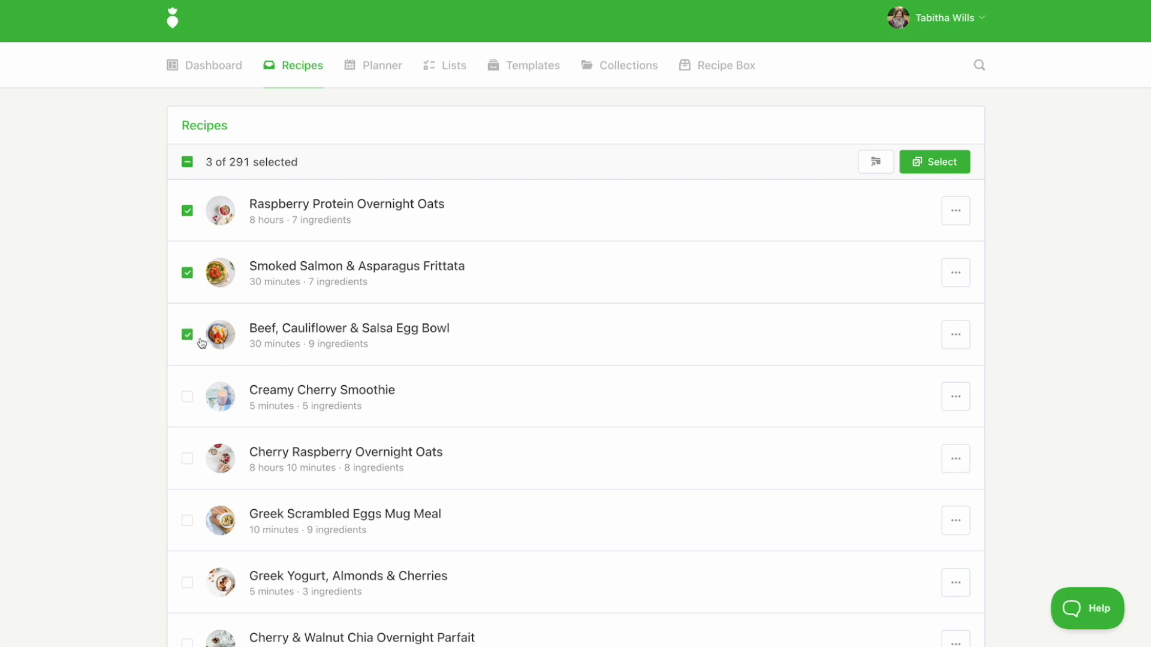
left_click(188, 166)
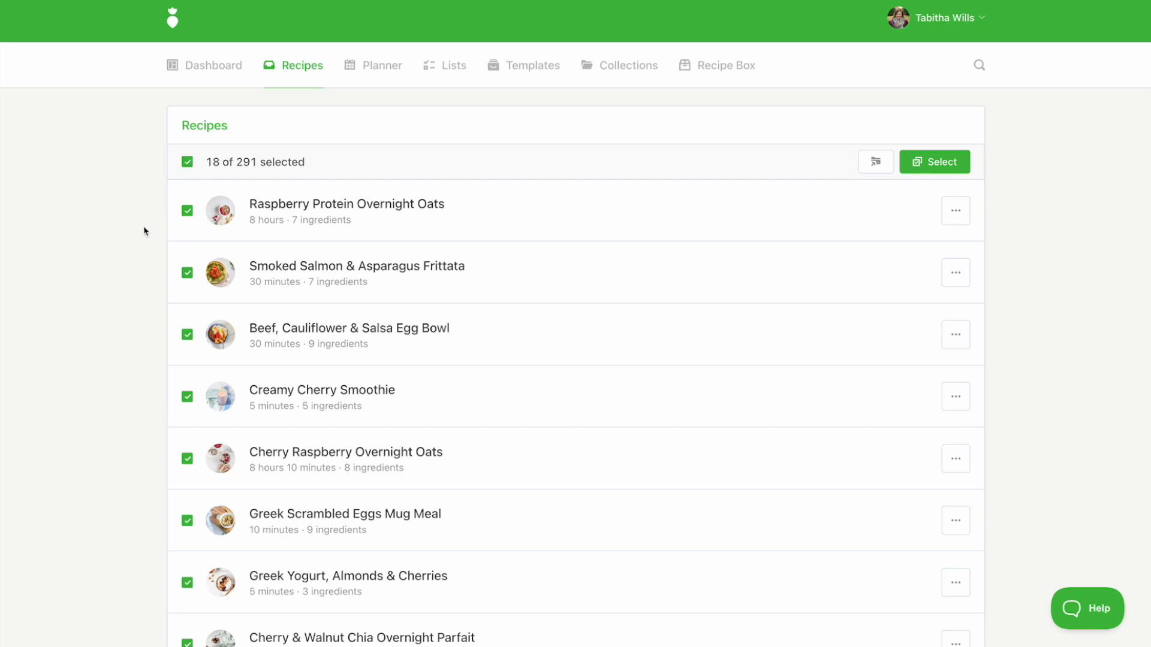
Load more of the filtered recipes and include them all in the bulk selection
scroll(144, 230, "down", 15)
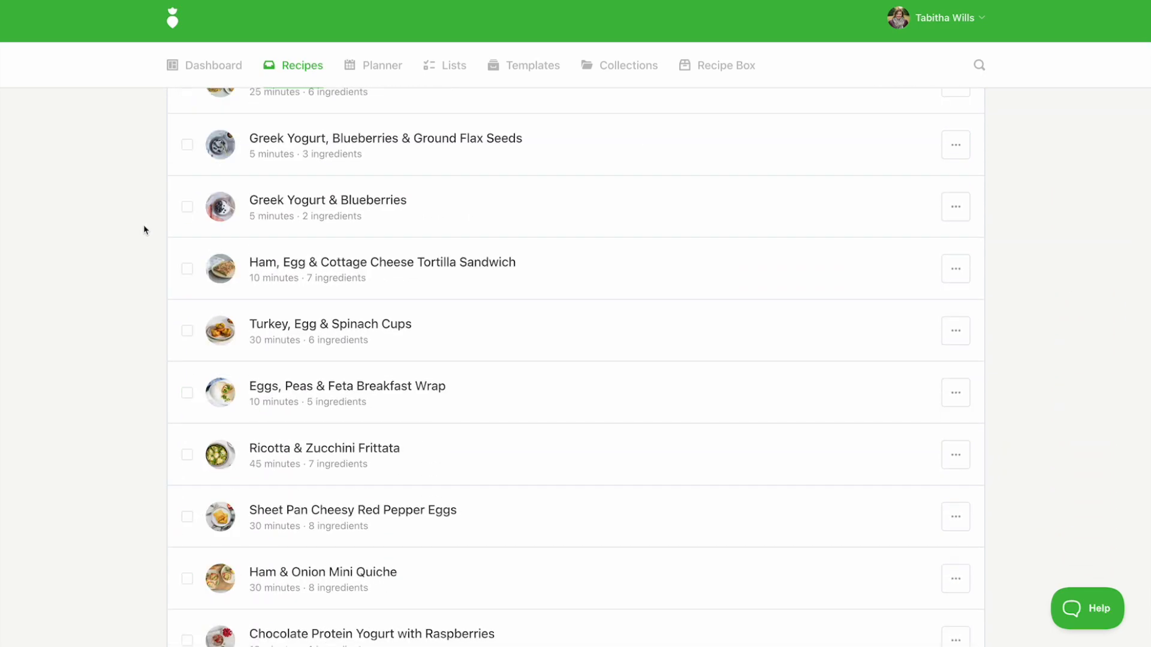
scroll(144, 229, "down", 7)
scroll(144, 229, "up", 20)
scroll(144, 230, "up", 10)
left_click(186, 164)
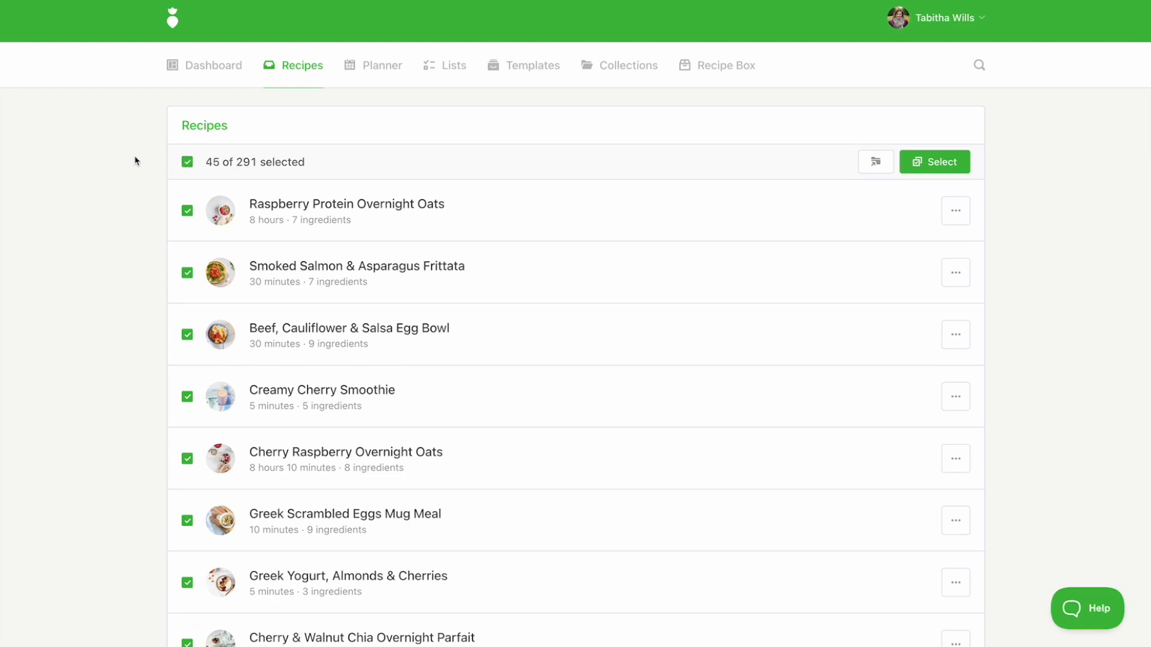
Add all selected recipes to the client's Meal Planning Guide collection
left_click(873, 171)
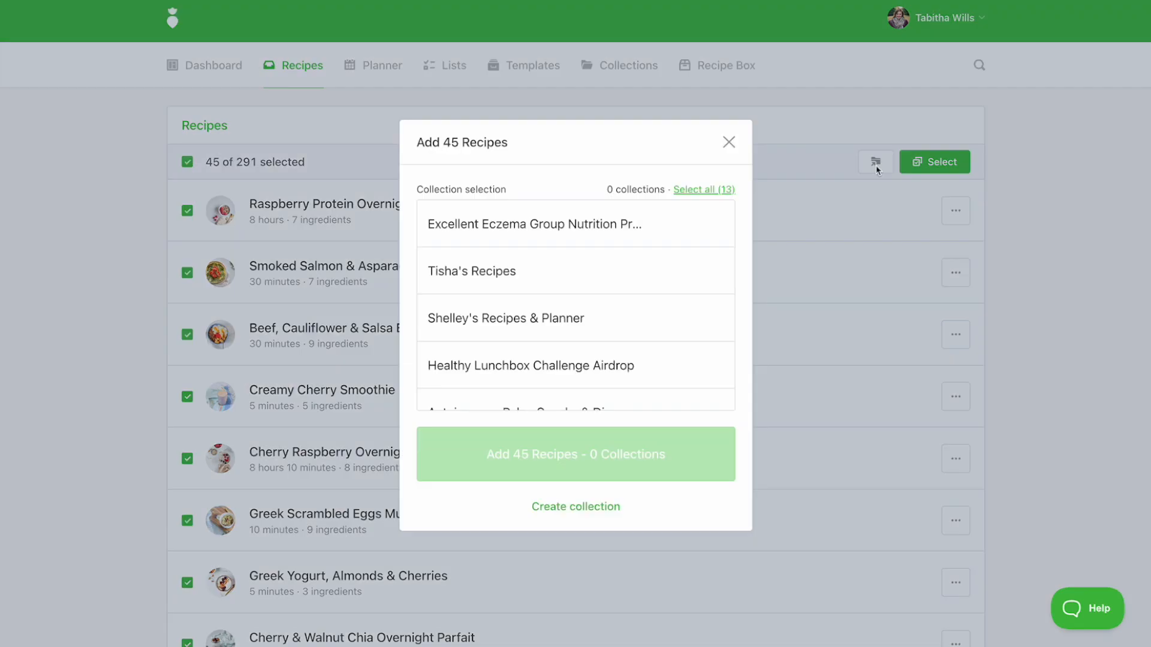
scroll(498, 337, "down", 5)
scroll(500, 336, "down", 3)
left_click(497, 334)
left_click(586, 457)
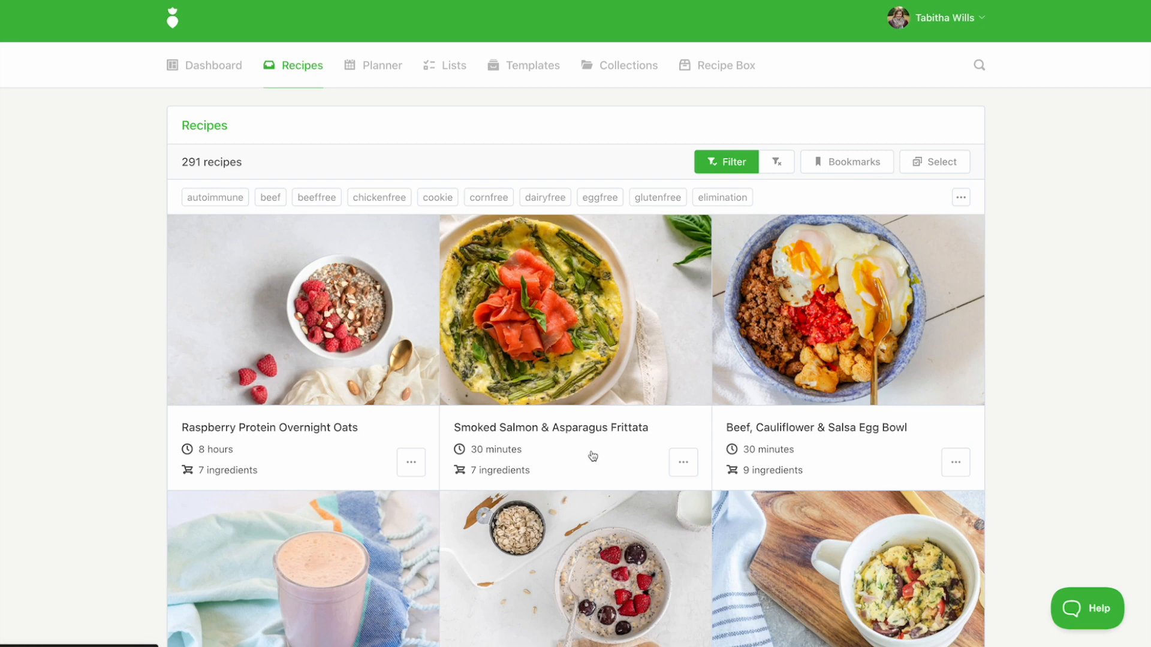
Start a new Automator plan in the Planner, titled with the client's first name and "Meal Plan"
left_click(364, 70)
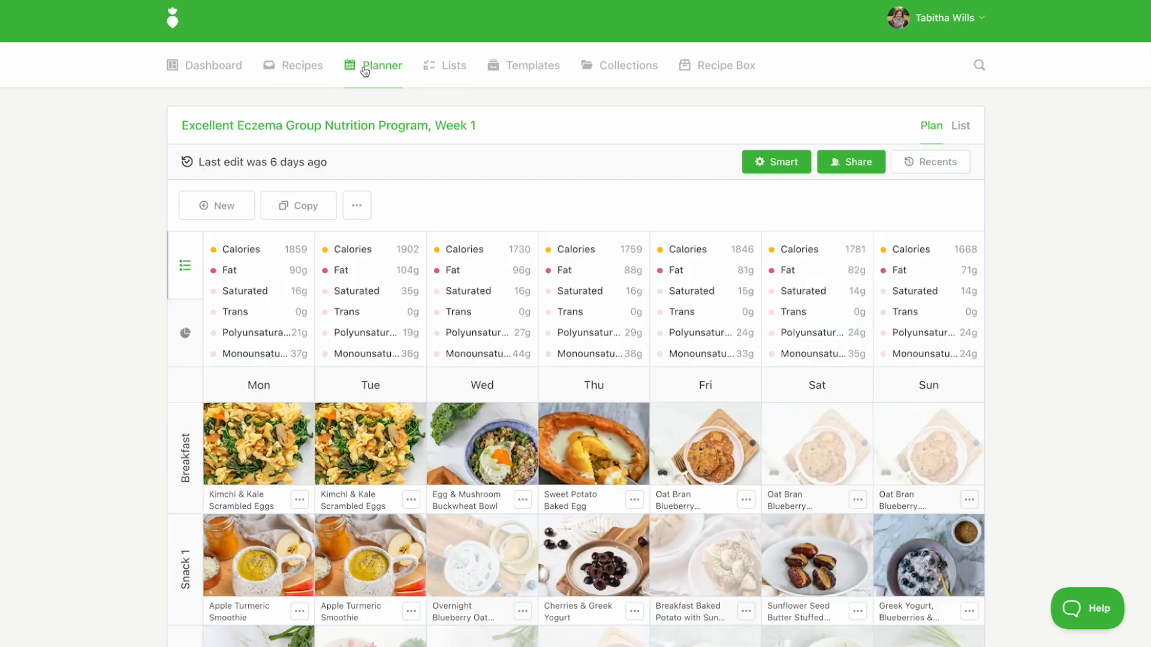
left_click(224, 211)
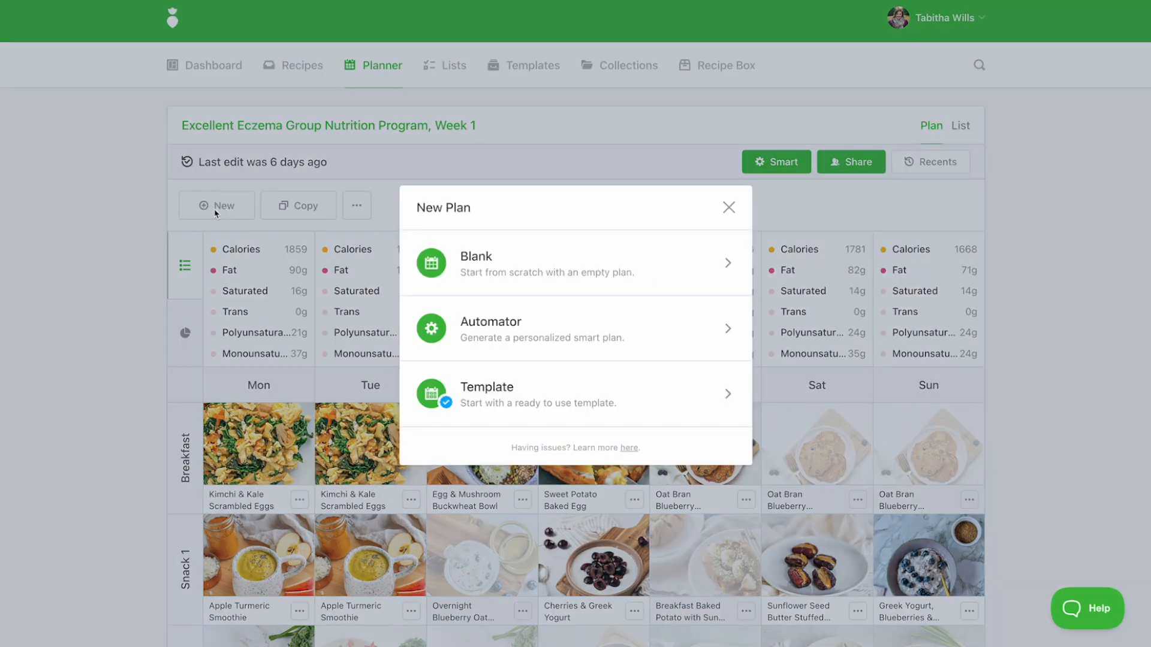
left_click(580, 308)
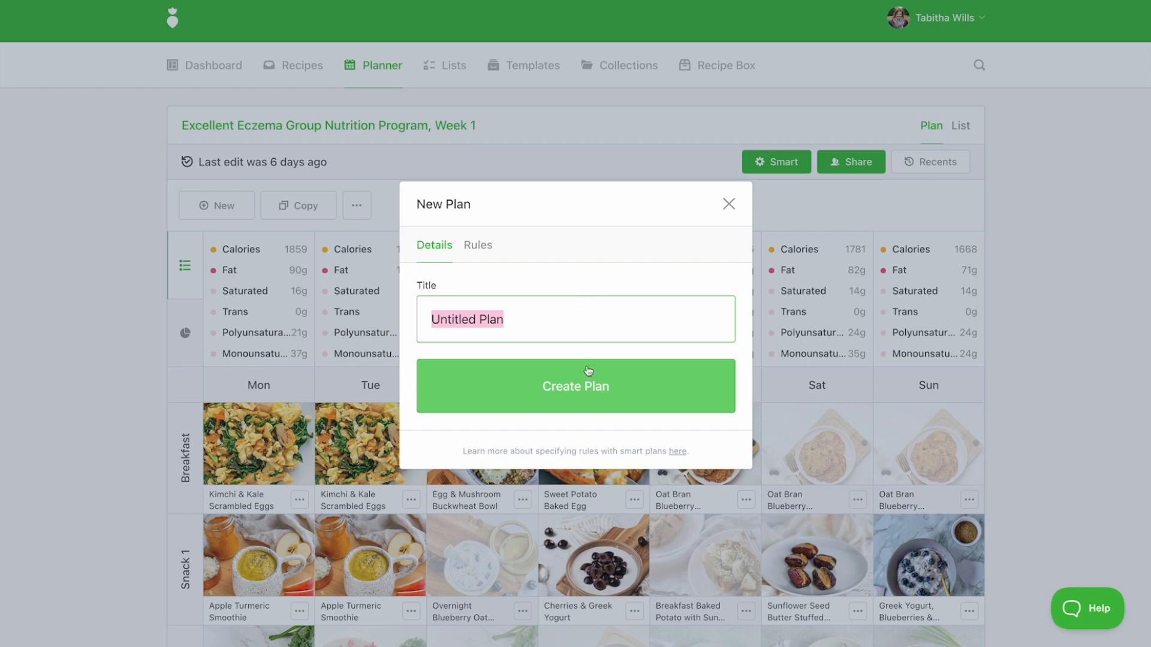
type("Geri's Meal Plan")
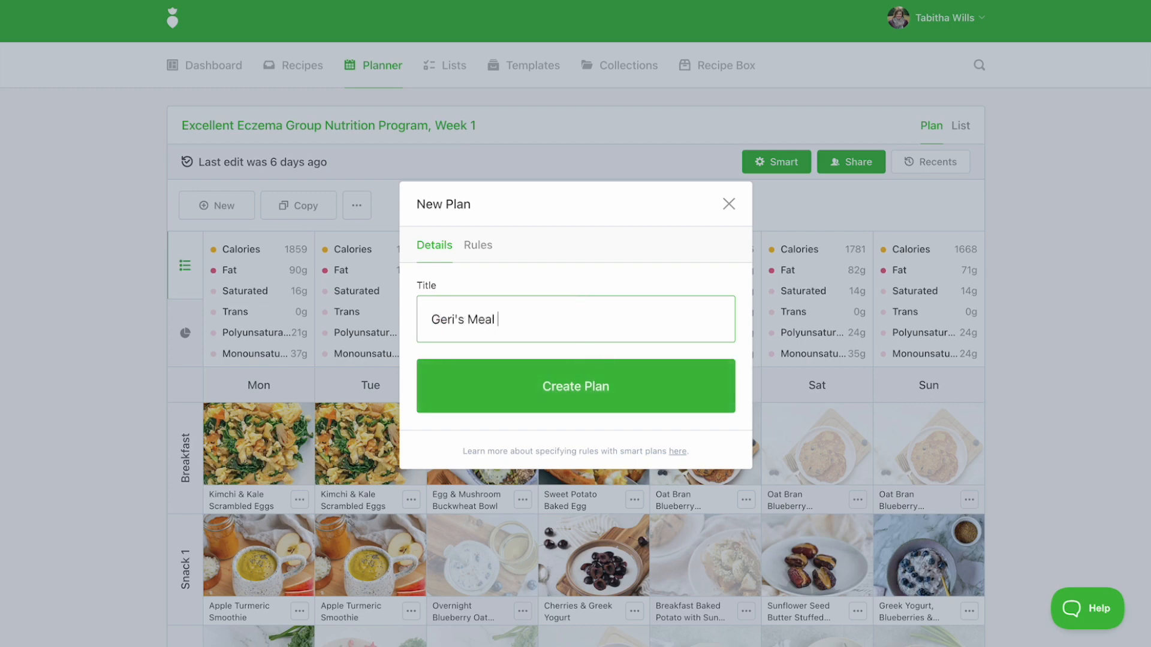
Add the lowglycemic tag to the new plan's rules and create the plan
left_click(470, 243)
left_click(503, 322)
type("lowg")
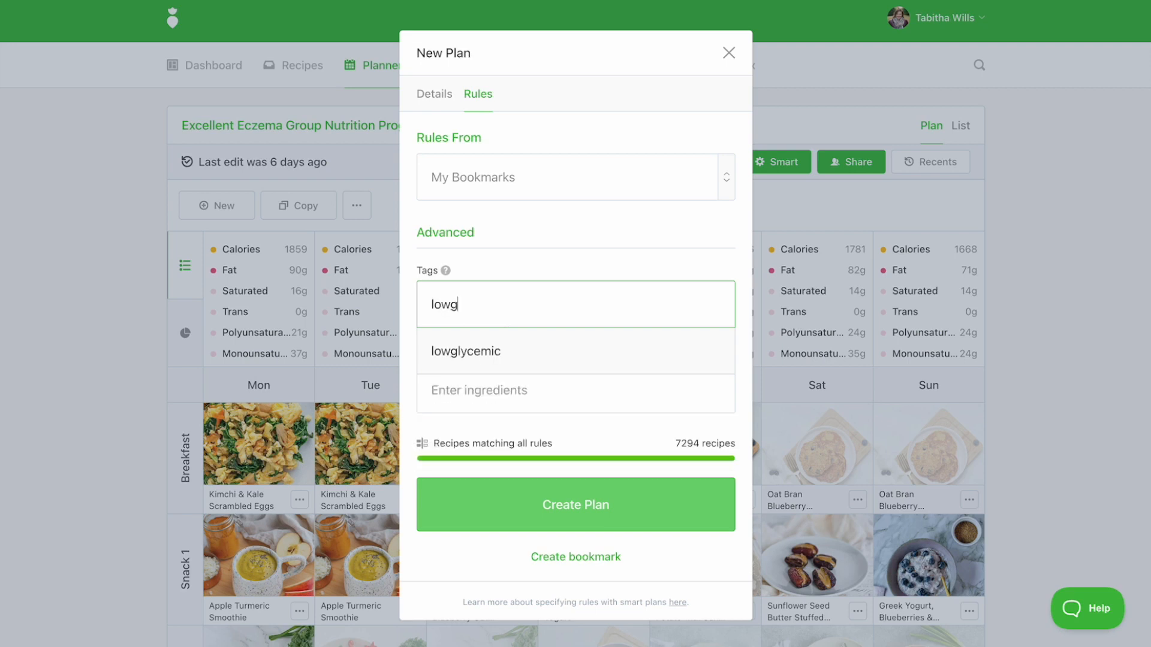
left_click(498, 363)
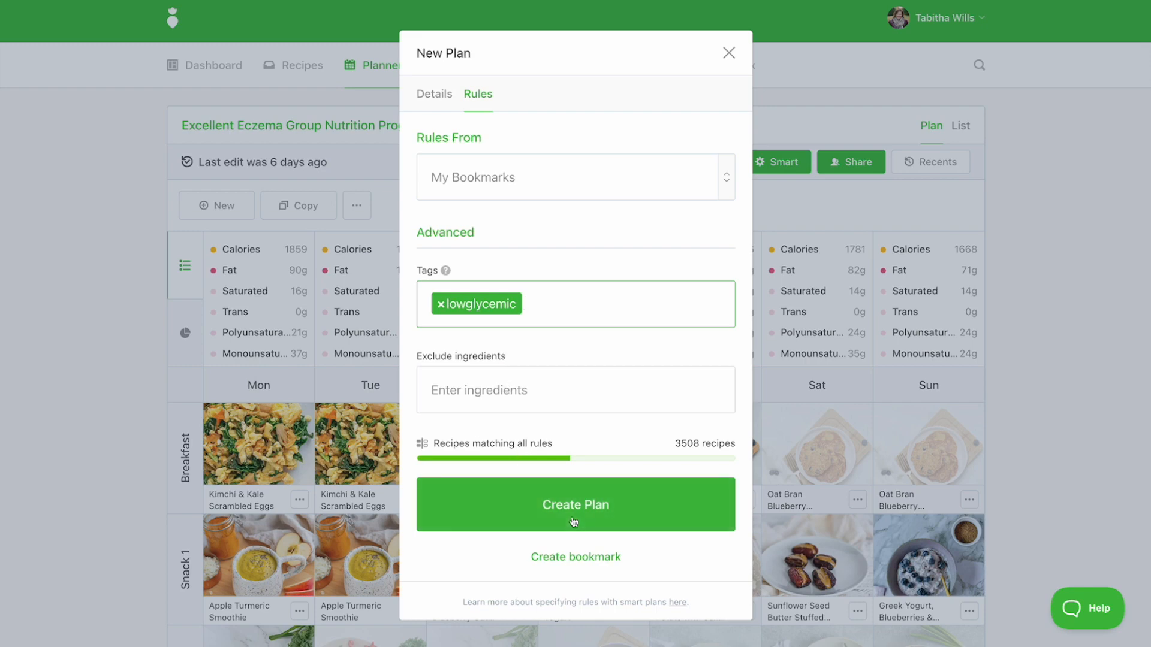
left_click(574, 522)
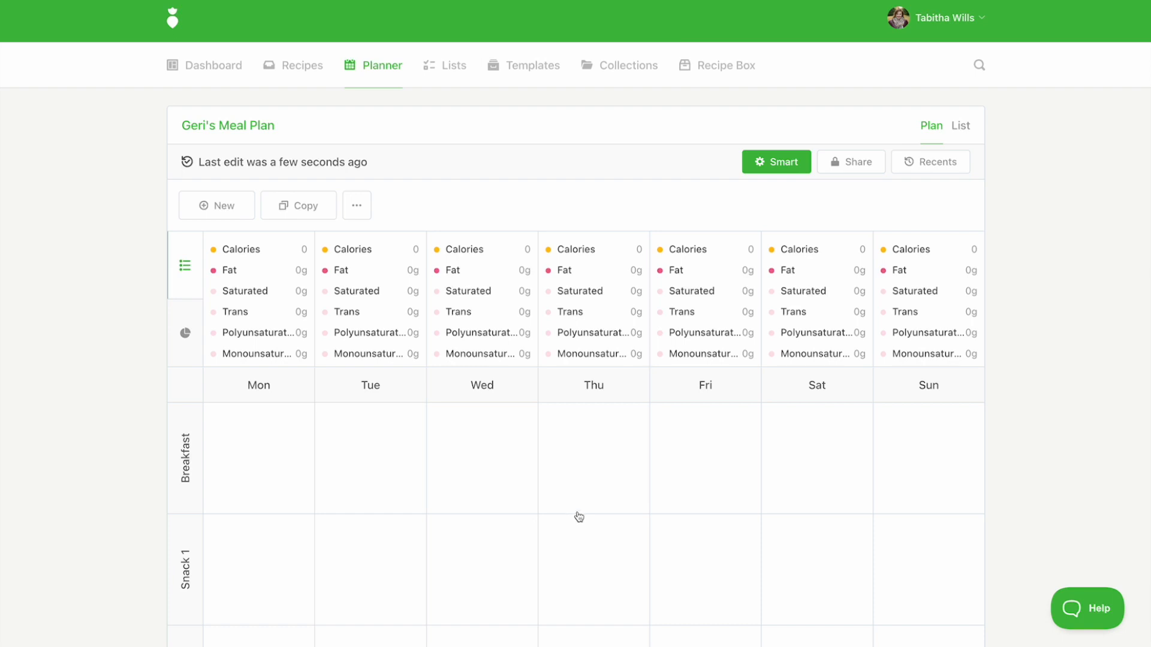
Add the new meal plan to the client's Meal Planning Guide collection
left_click(355, 217)
left_click(318, 244)
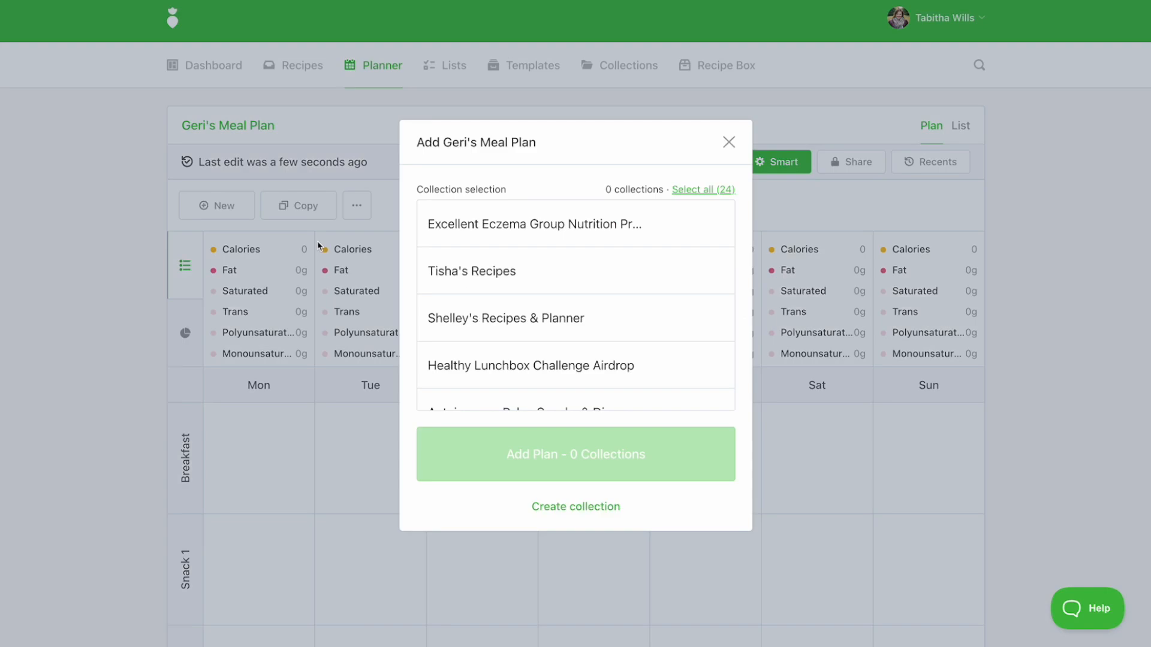
scroll(496, 336, "down", 8)
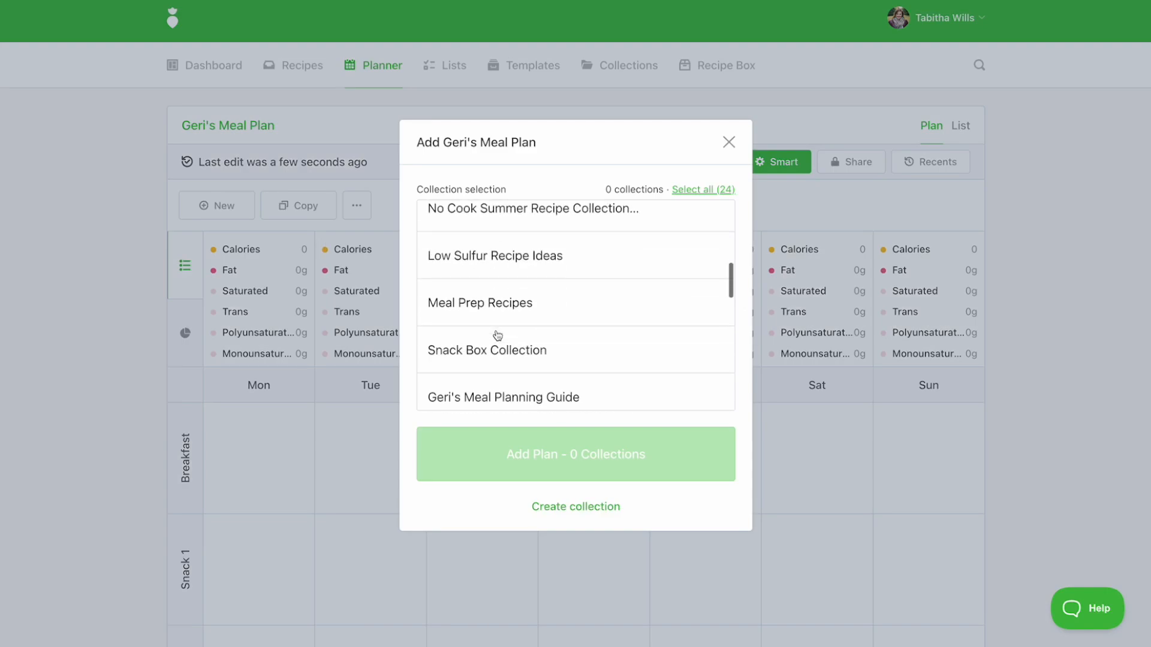
left_click(502, 309)
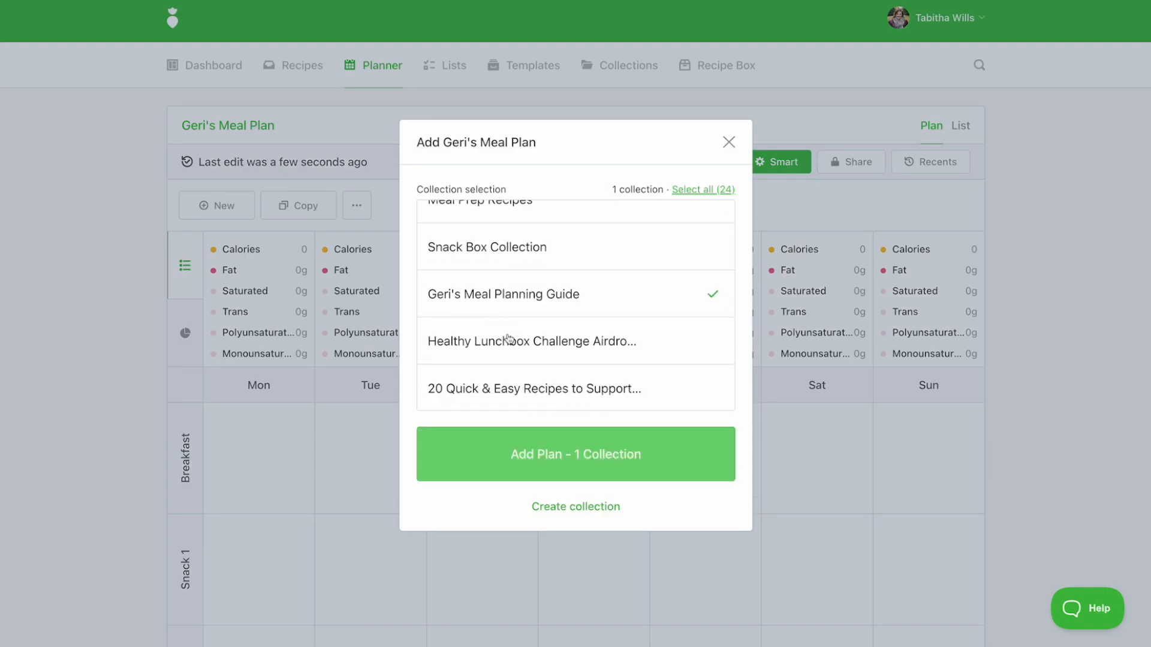
left_click(570, 450)
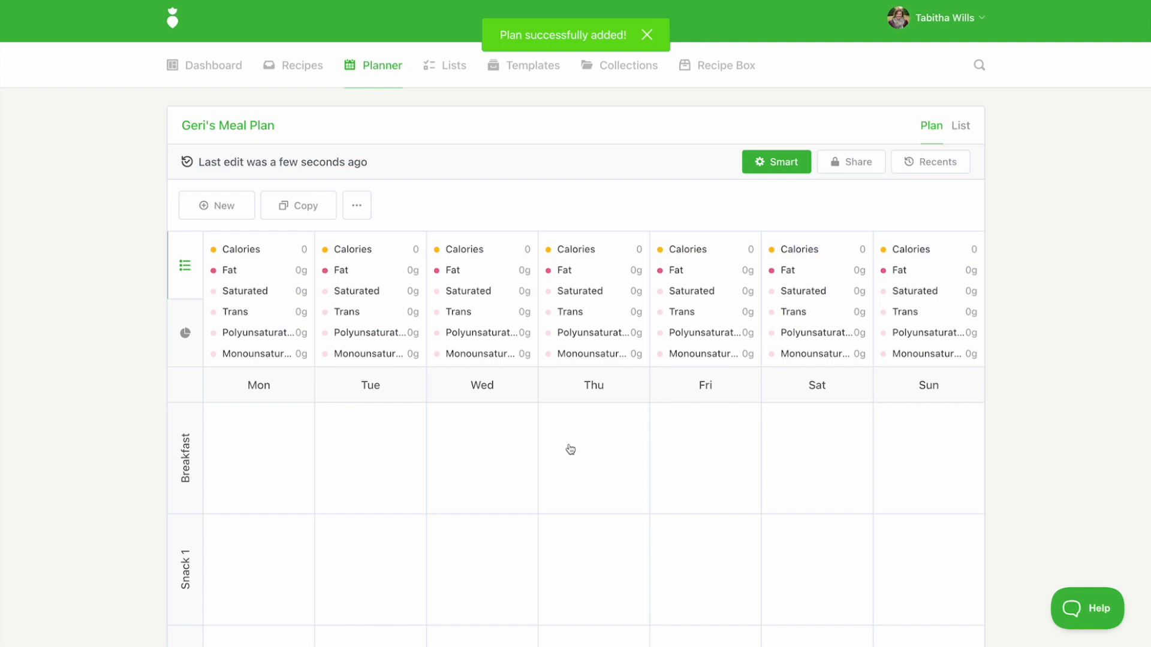
Mark the client's Meal Planning Guide as a favourite in Collections
left_click(604, 83)
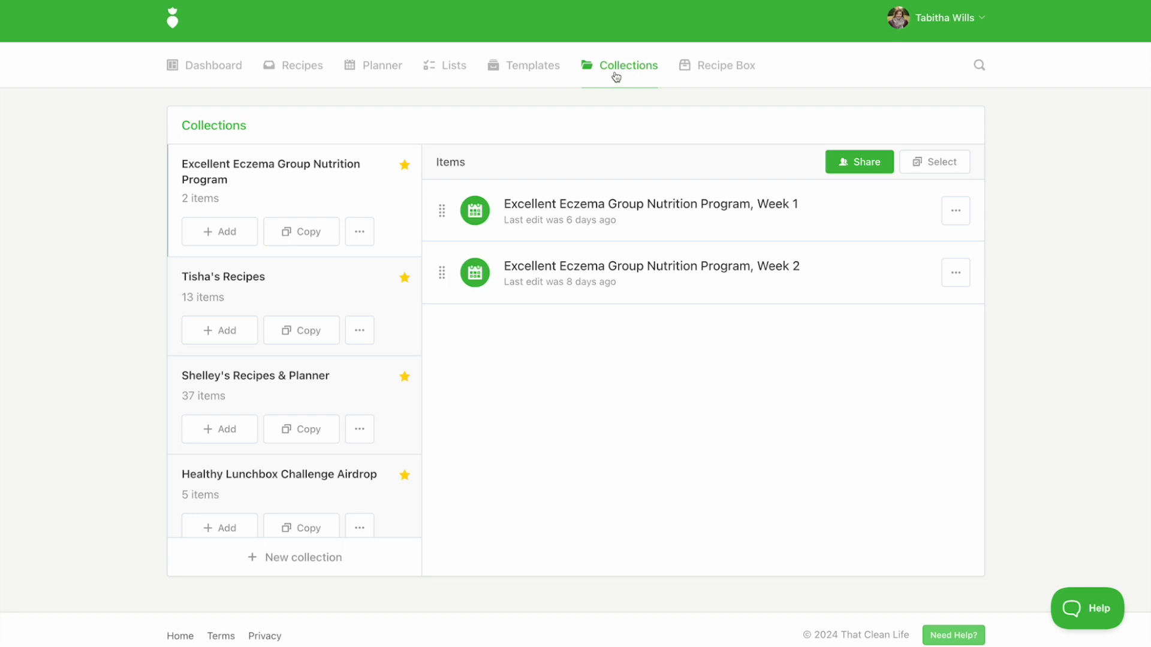
scroll(341, 294, "down", 1)
scroll(342, 294, "down", 10)
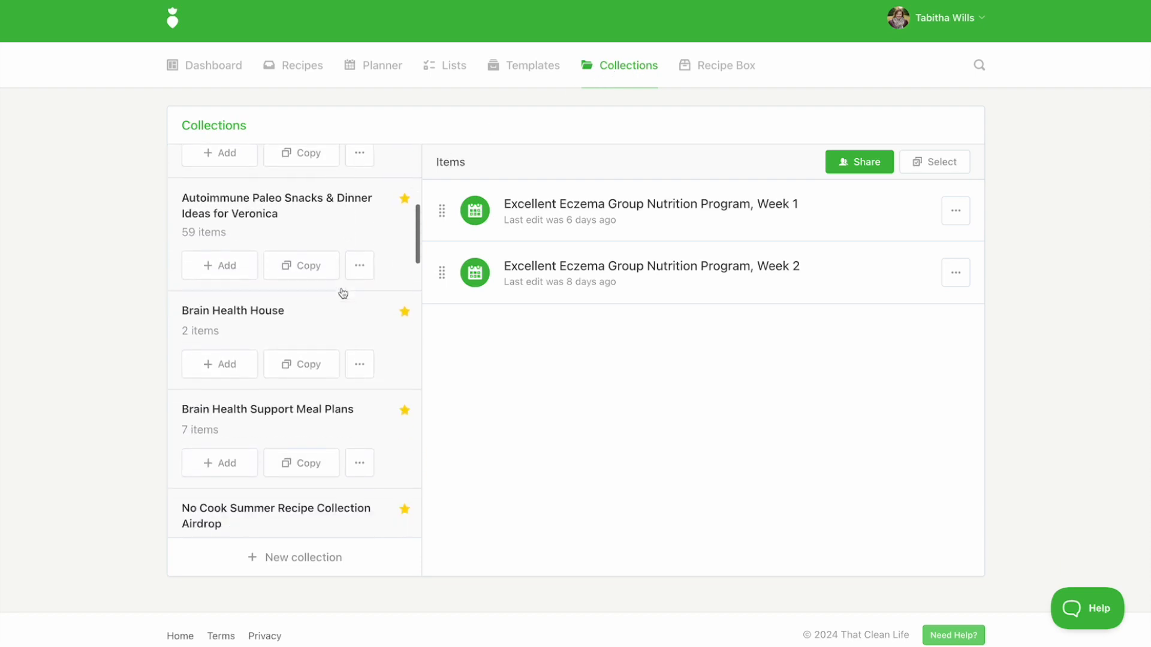
scroll(342, 293, "down", 5)
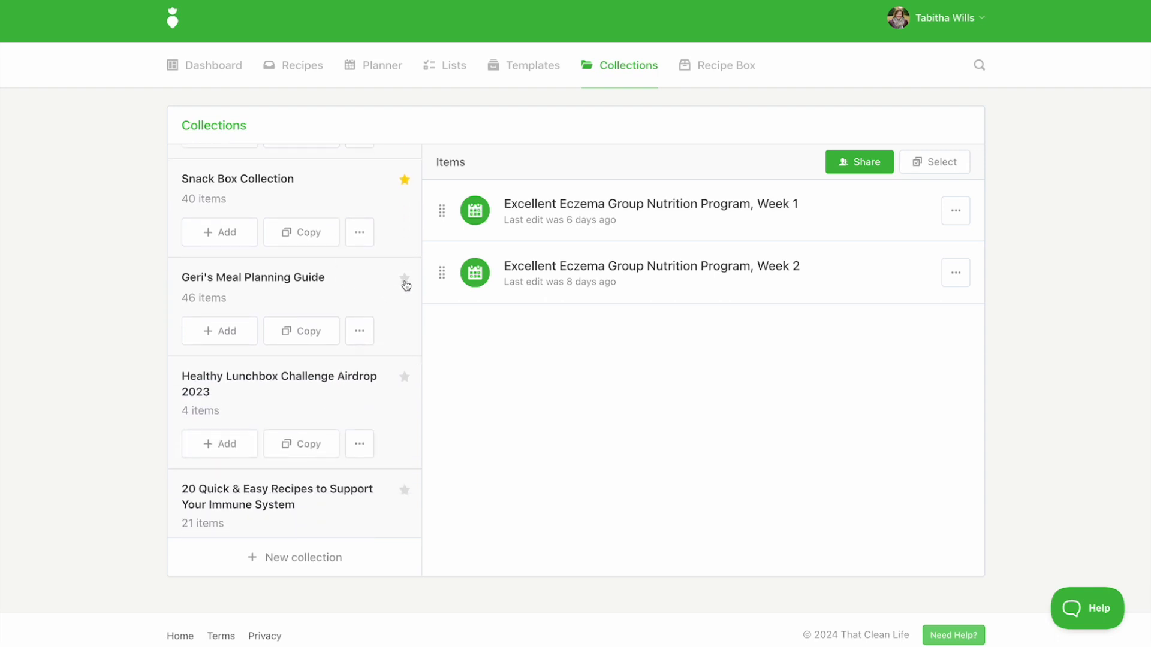
left_click(404, 282)
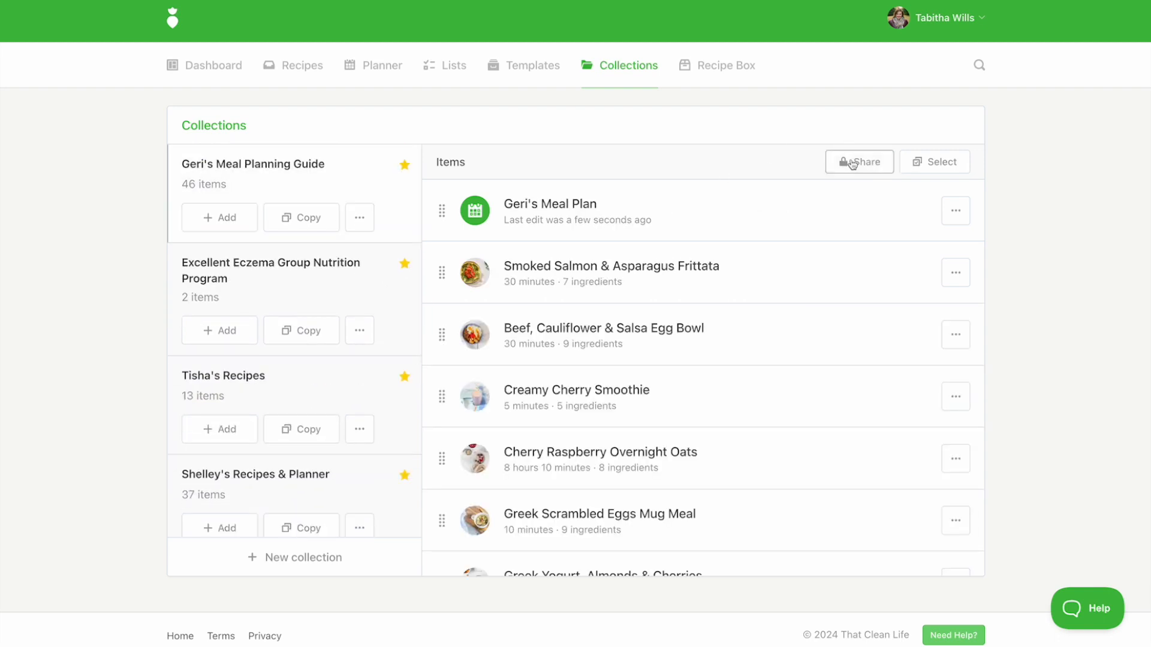
Turn on link sharing for the client's Meal Planning Guide collection and allow edits
left_click(852, 165)
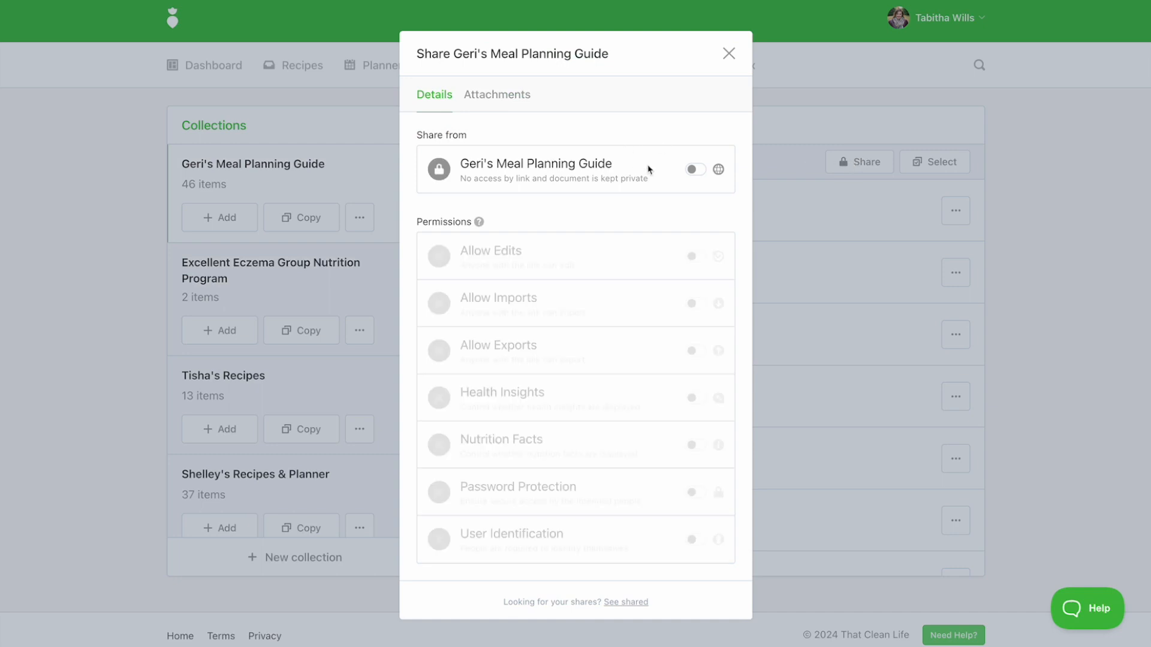
left_click(697, 169)
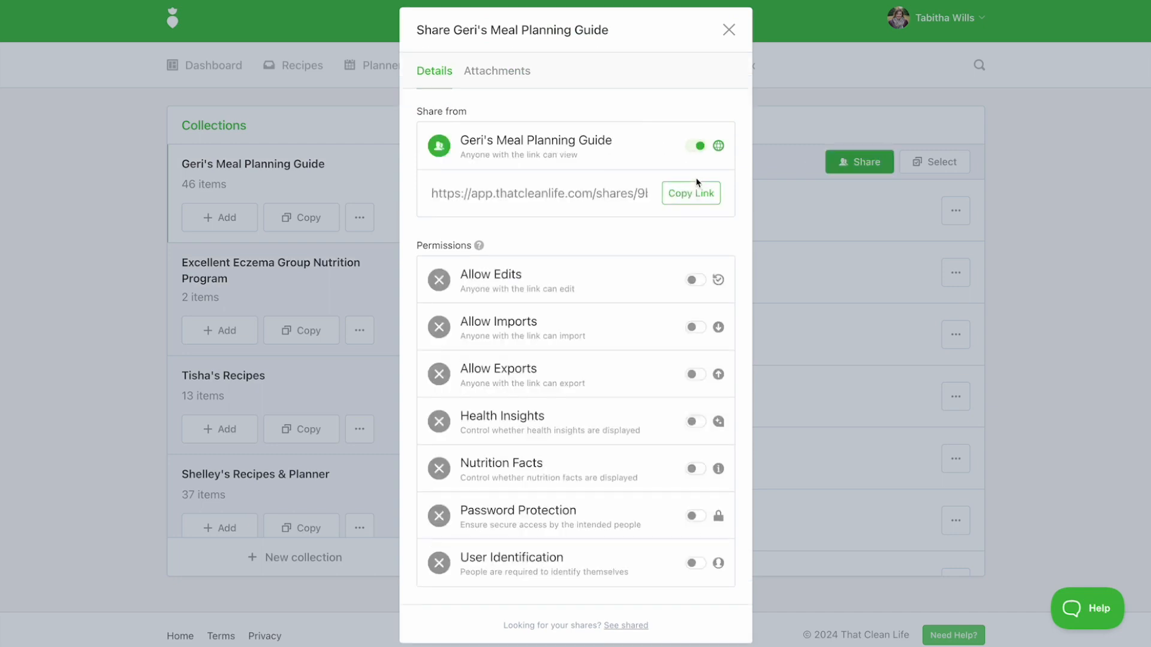
left_click(696, 280)
Start a Rich Text attachment for the shared guide and name it "Instructions"
left_click(496, 75)
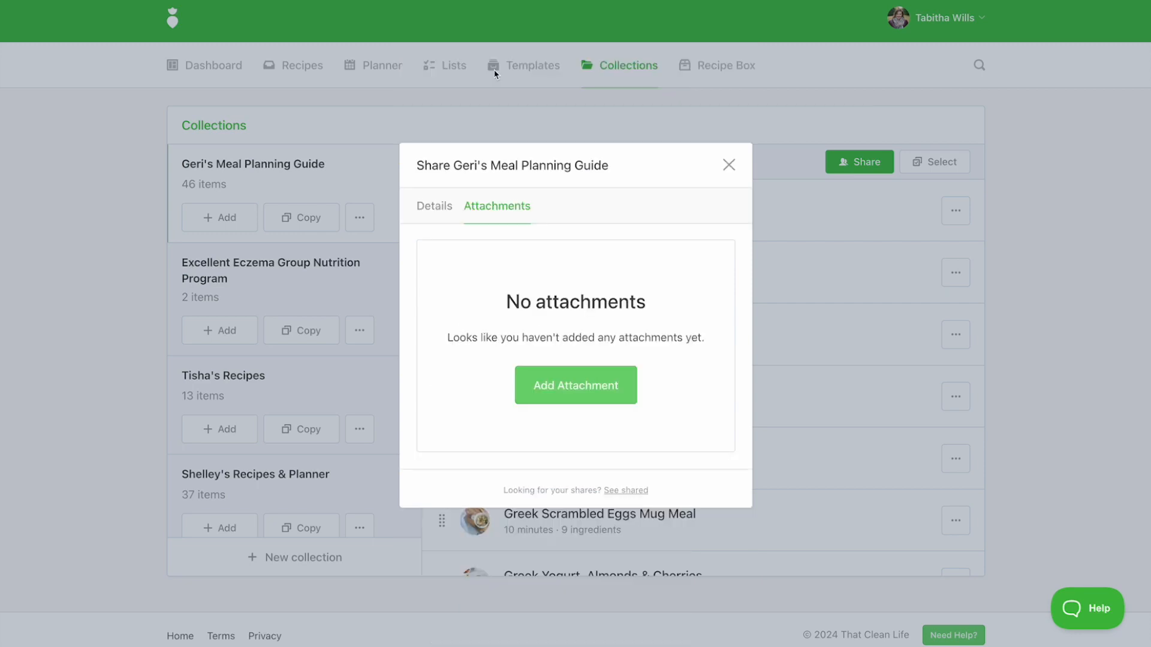
left_click(592, 394)
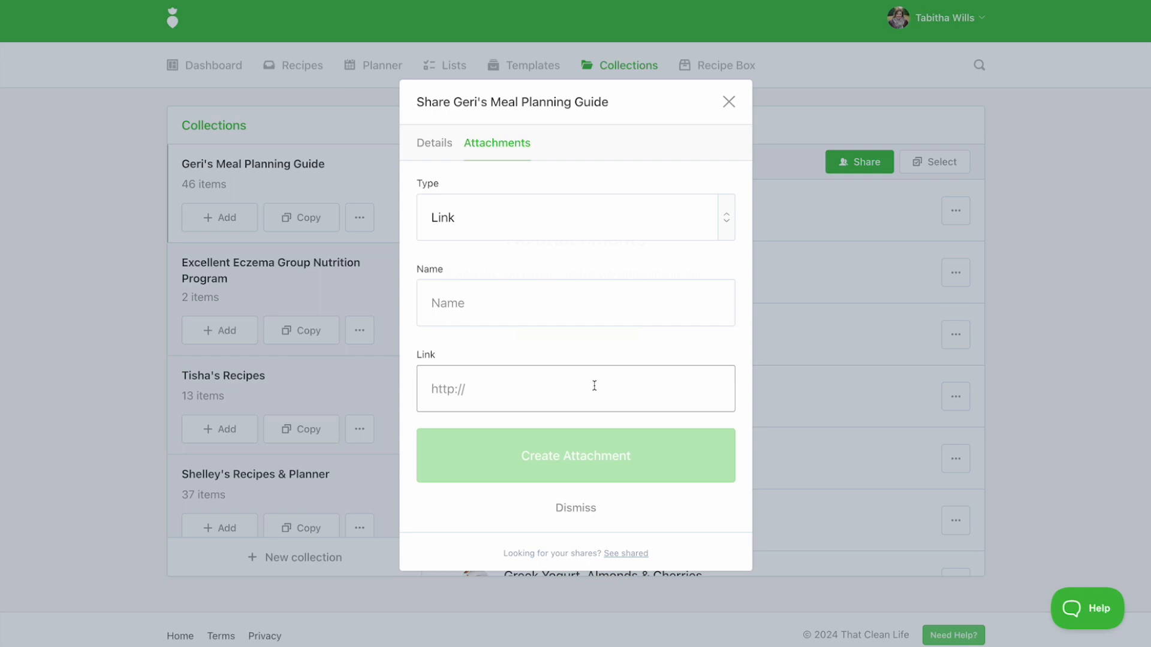
left_click(470, 218)
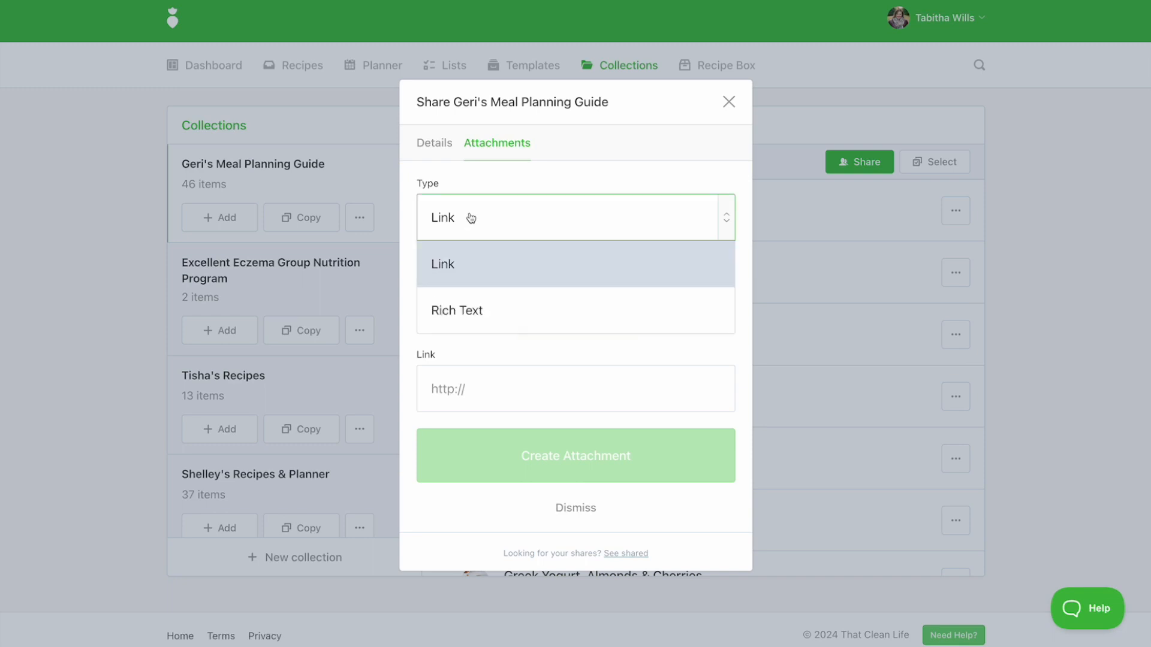
left_click(485, 325)
left_click(506, 255)
type("Inst")
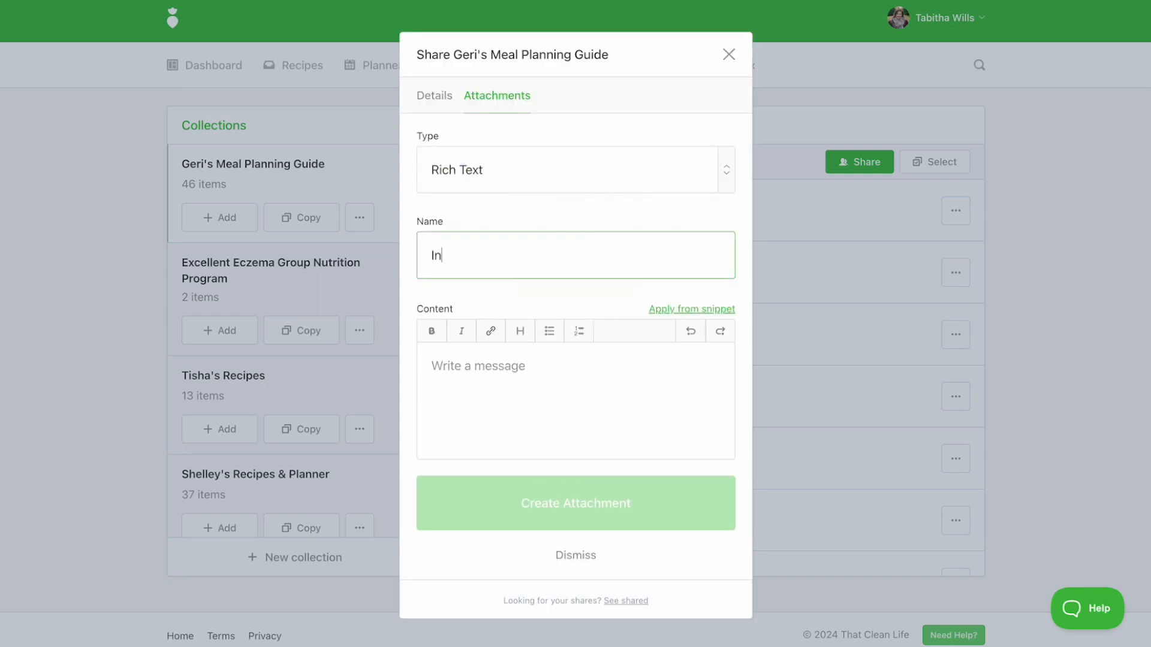
key("BackSpace")
type("tructions")
Fill the attachment's content from the Meal Planning Guide Introduction template and read through the text
left_click(692, 311)
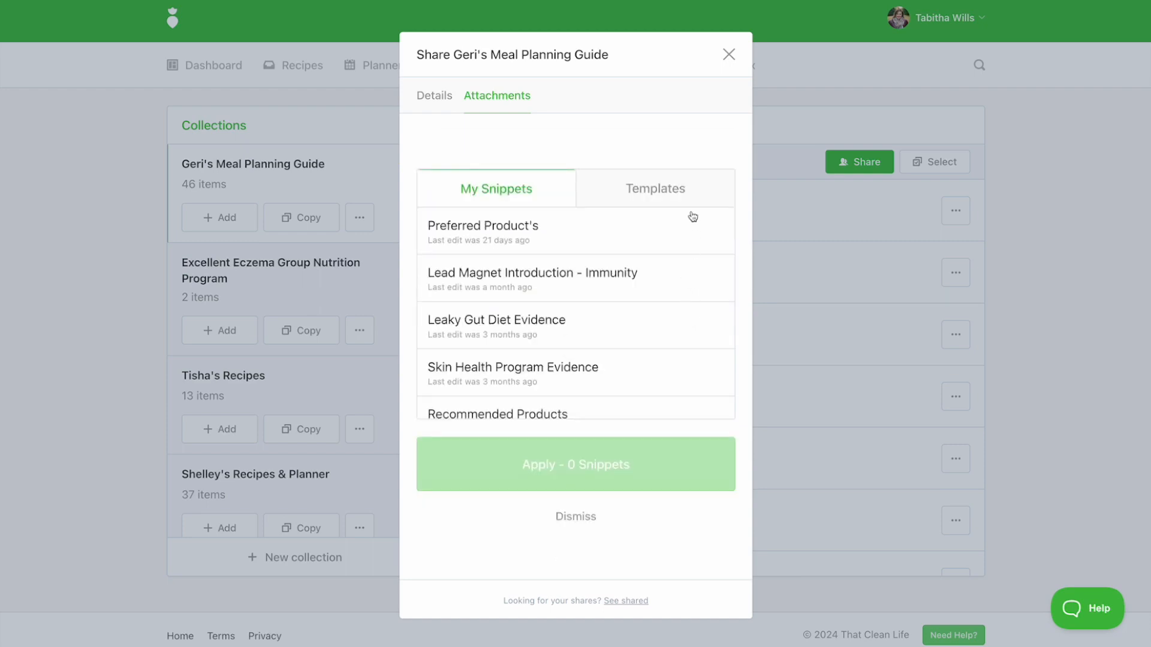
left_click(685, 194)
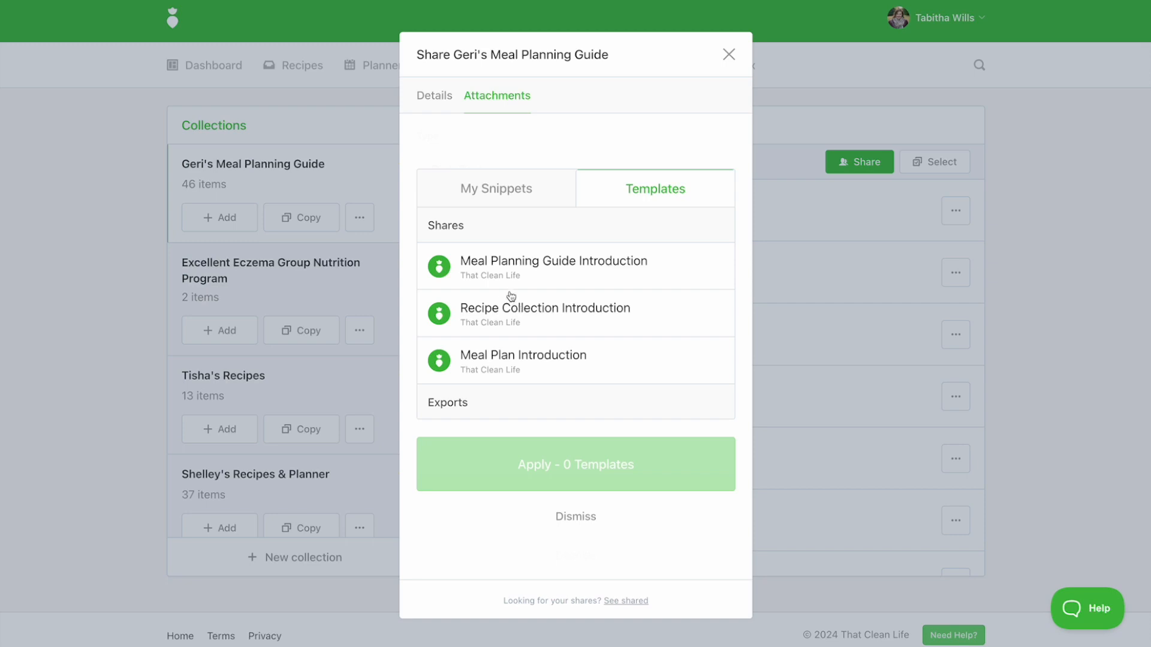
left_click(632, 281)
left_click(583, 465)
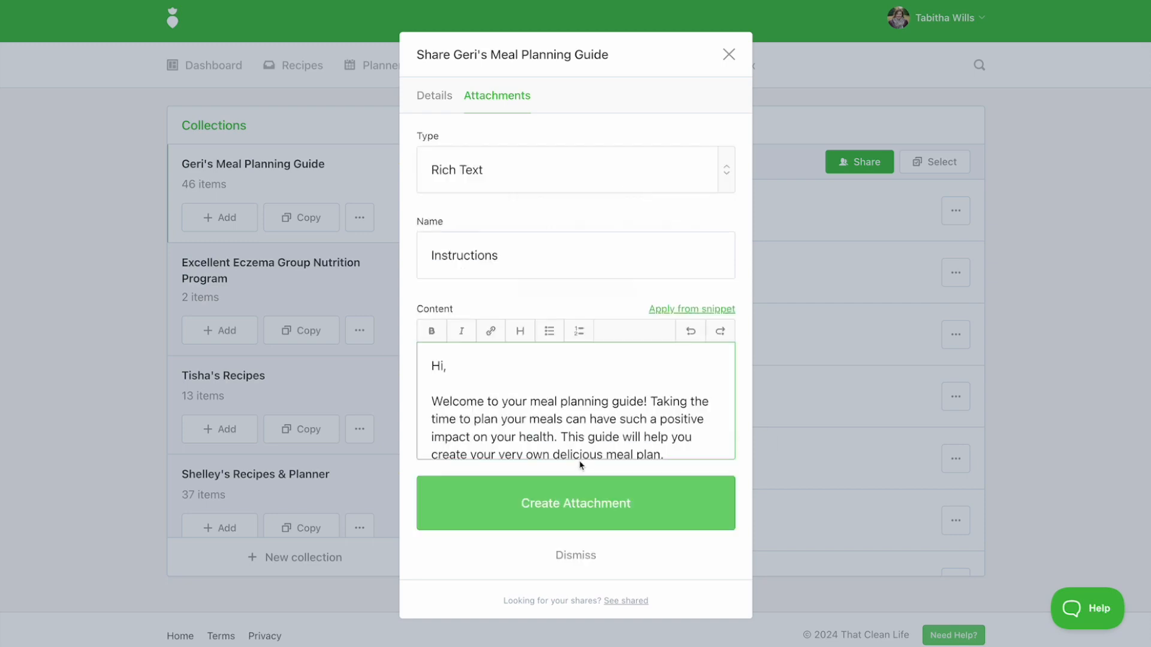
scroll(536, 423, "down", 10)
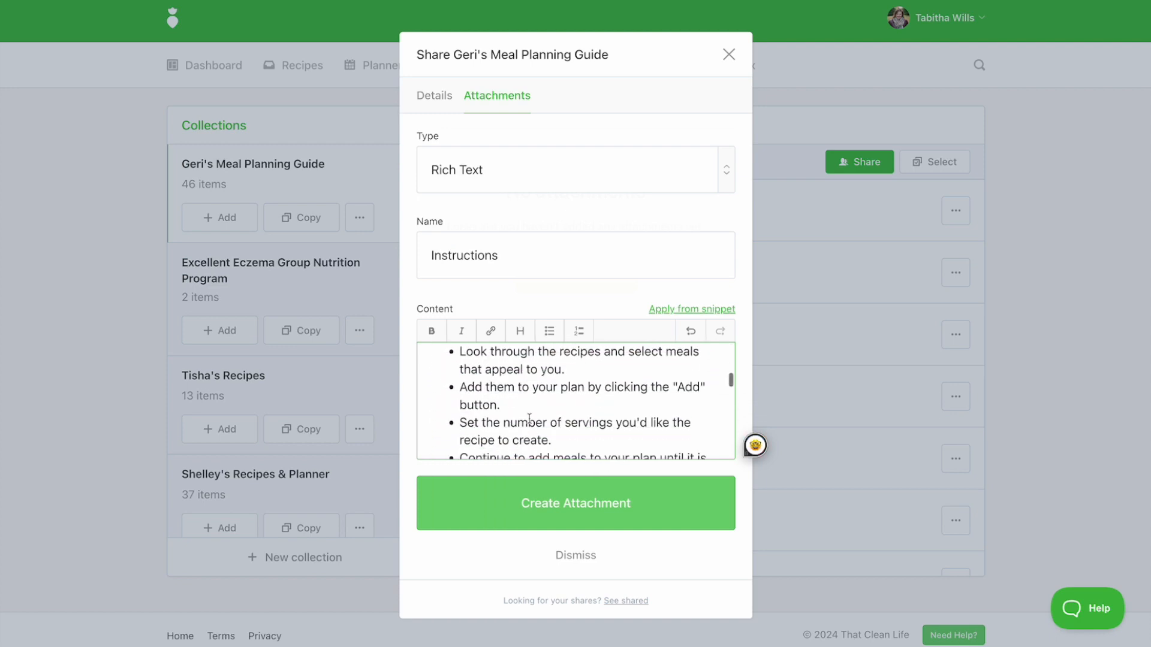
scroll(529, 417, "down", 5)
scroll(530, 418, "up", 15)
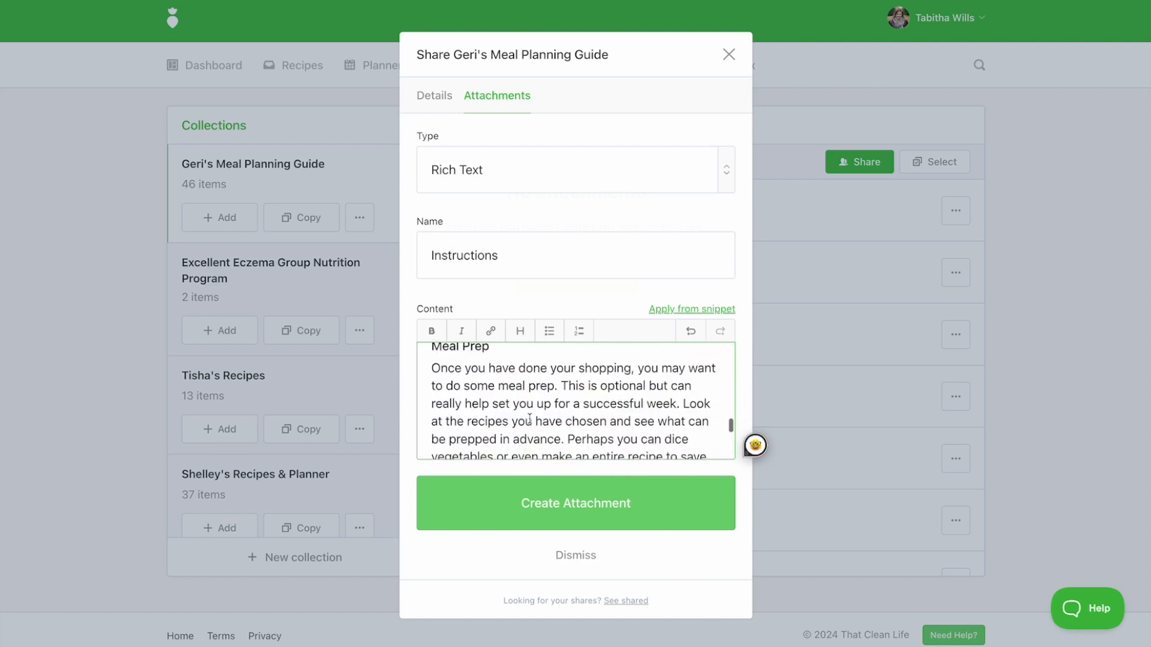
Create the Instructions attachment and pin it to the shared guide
left_click(568, 513)
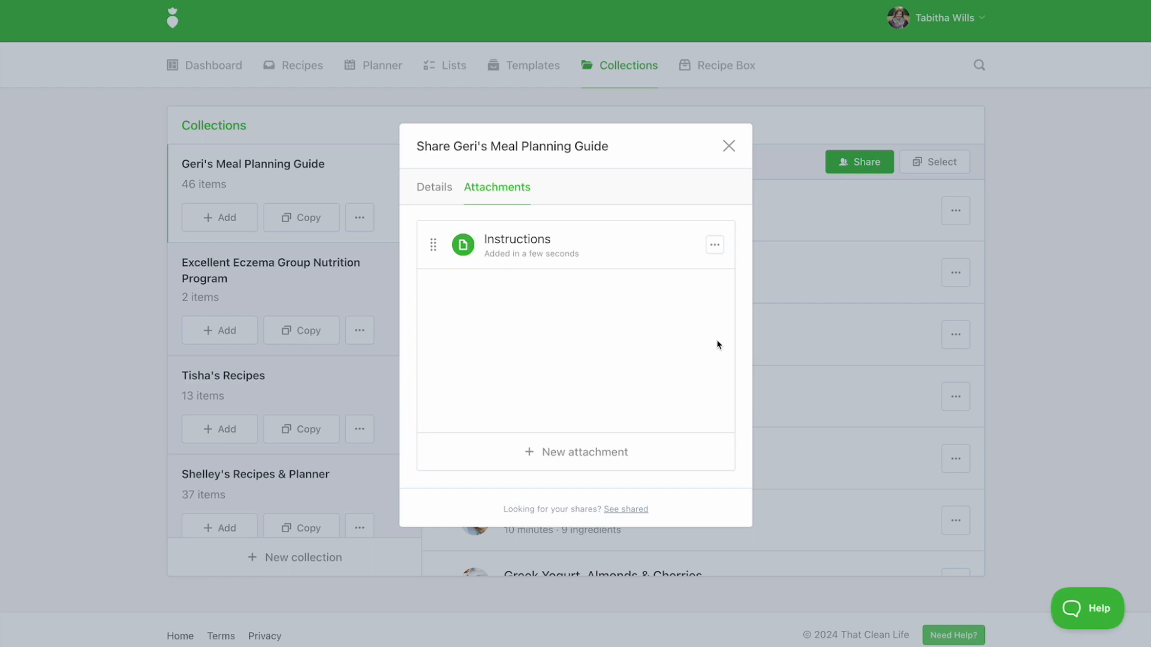
left_click(716, 245)
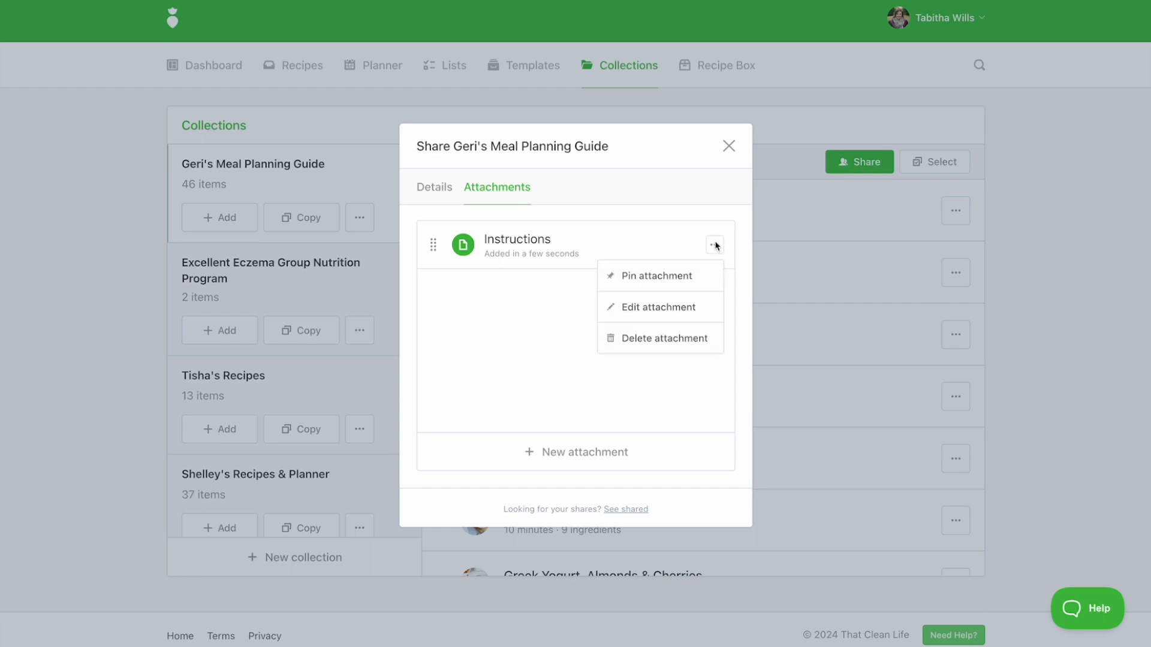
left_click(690, 275)
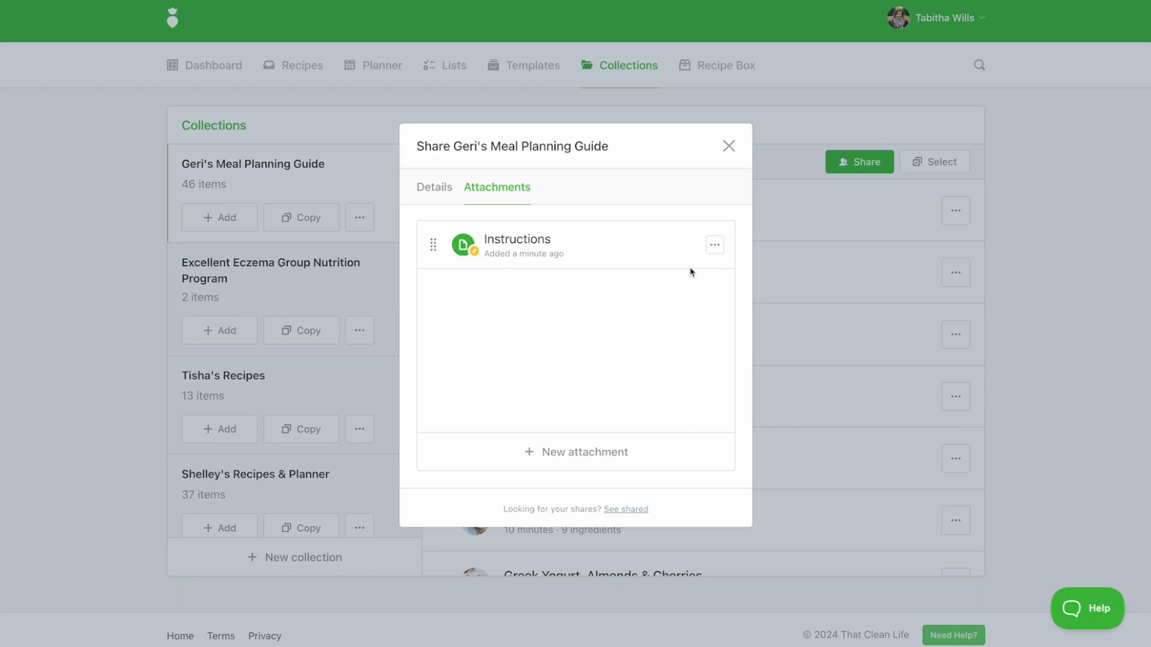
Create a Link attachment named "Video Tutorial" with the copied video address pasted as its link
left_click(553, 466)
left_click(490, 319)
type("Vie")
type("deo Tutro")
key("BackSpace")
key("BackSpace")
type("orial")
left_click(481, 370)
key("ctrl+v")
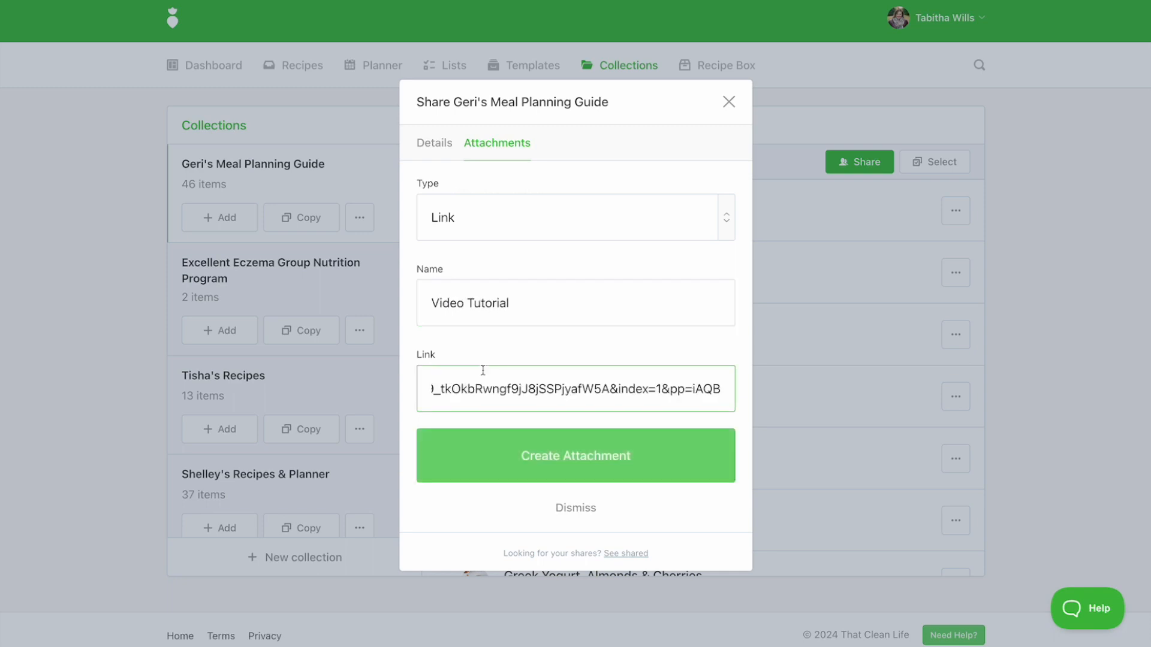
left_click(471, 433)
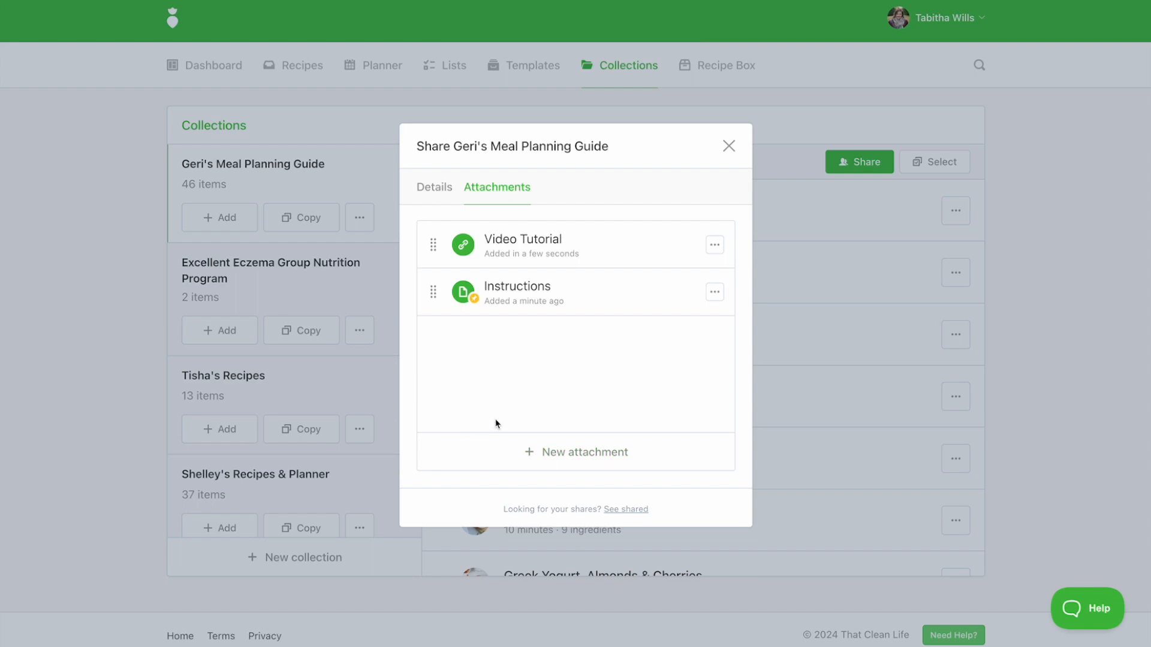
Copy the guide's share link from the sharing details and open it in a new browser tab
left_click(441, 188)
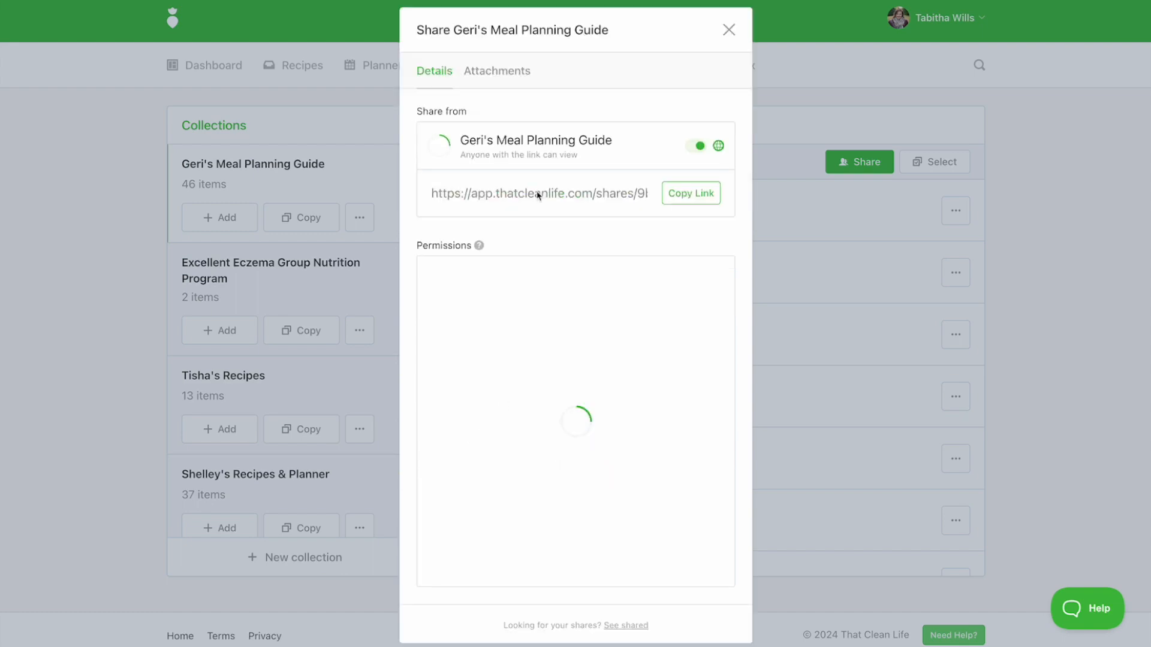
left_click(675, 194)
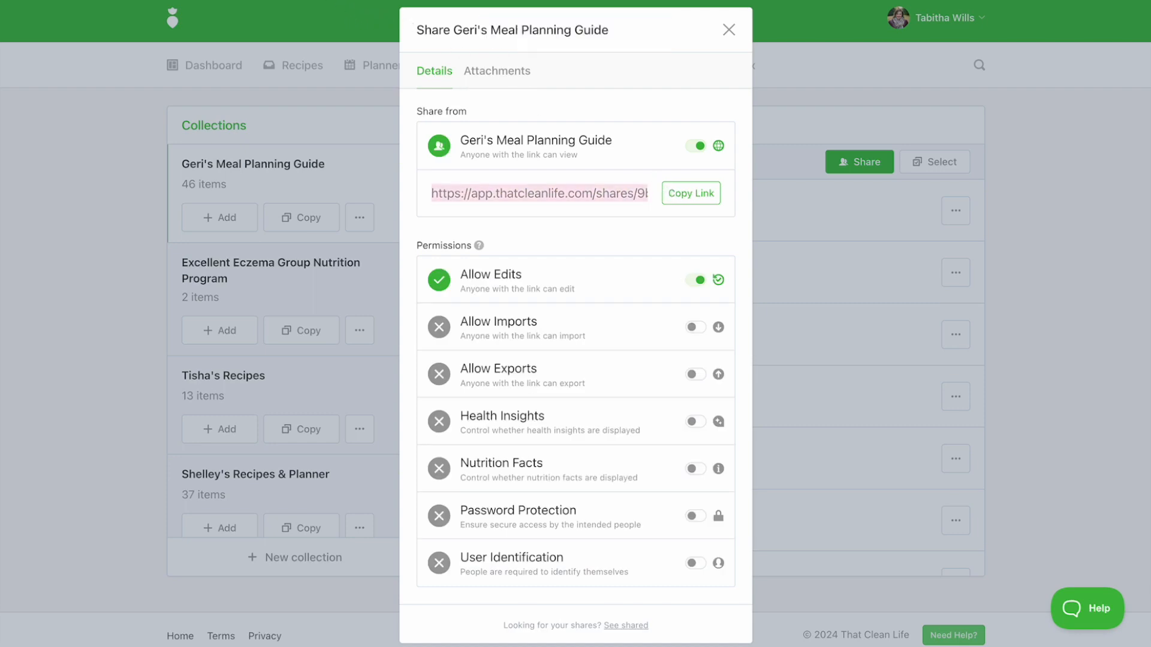
key("super+t")
key("super+v")
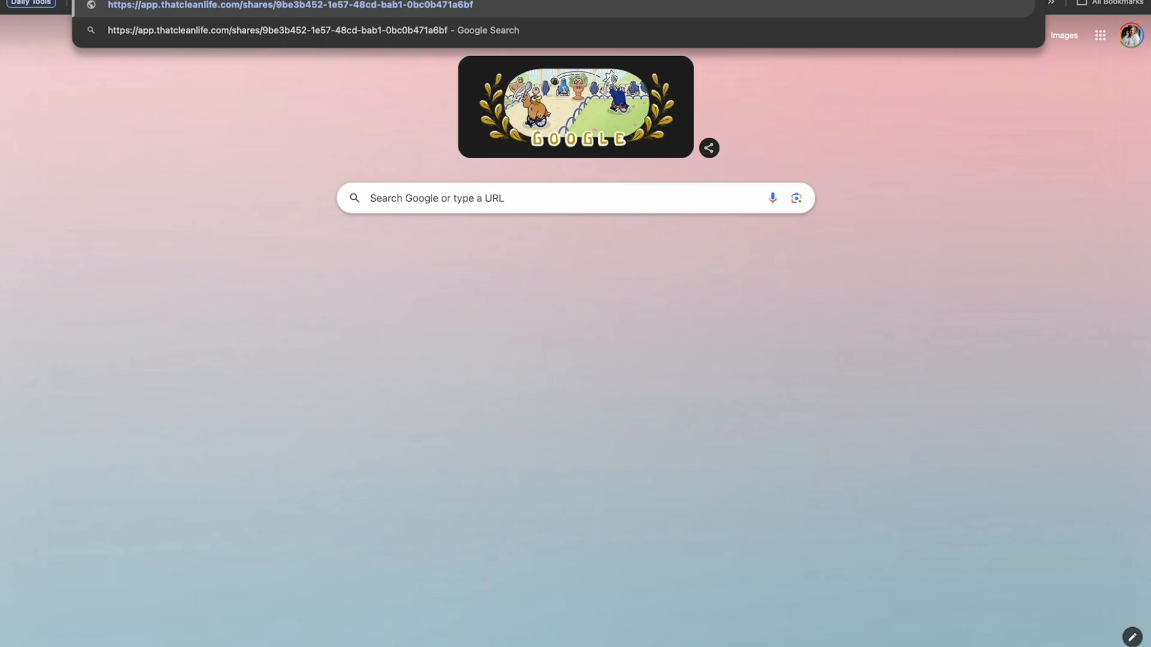
key("Return")
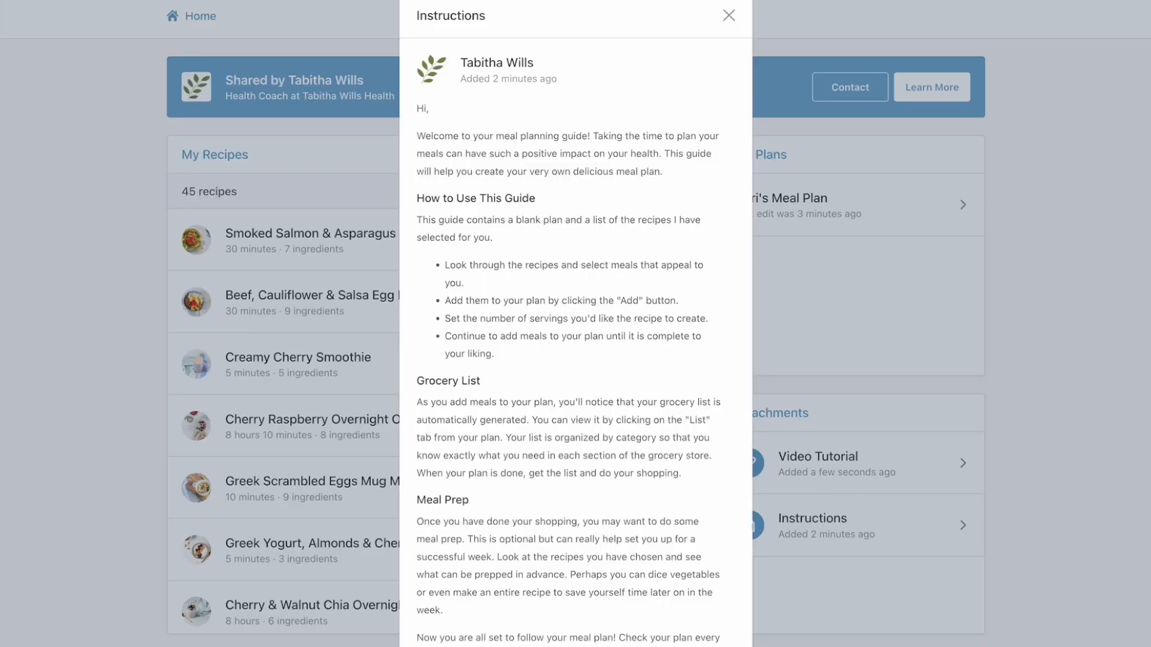
Examine the shared guide as the client sees it: the instructions, the Cherry Raspberry Overnight Oats recipe and the meal plan
scroll(599, 138, "down", 2)
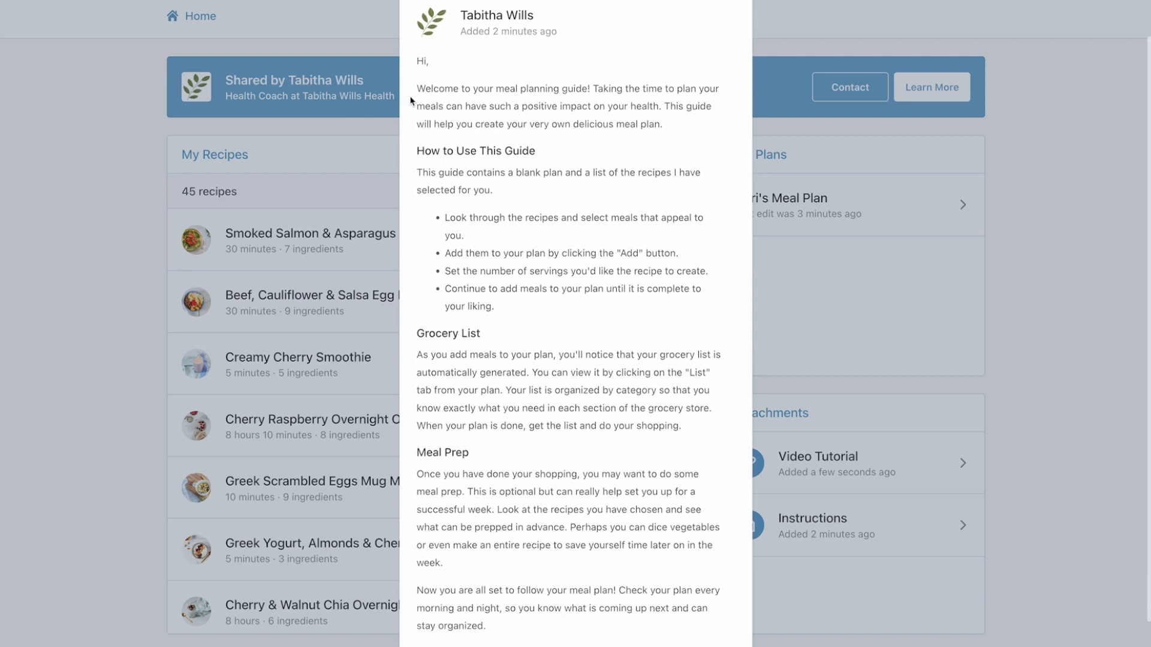
left_click(837, 236)
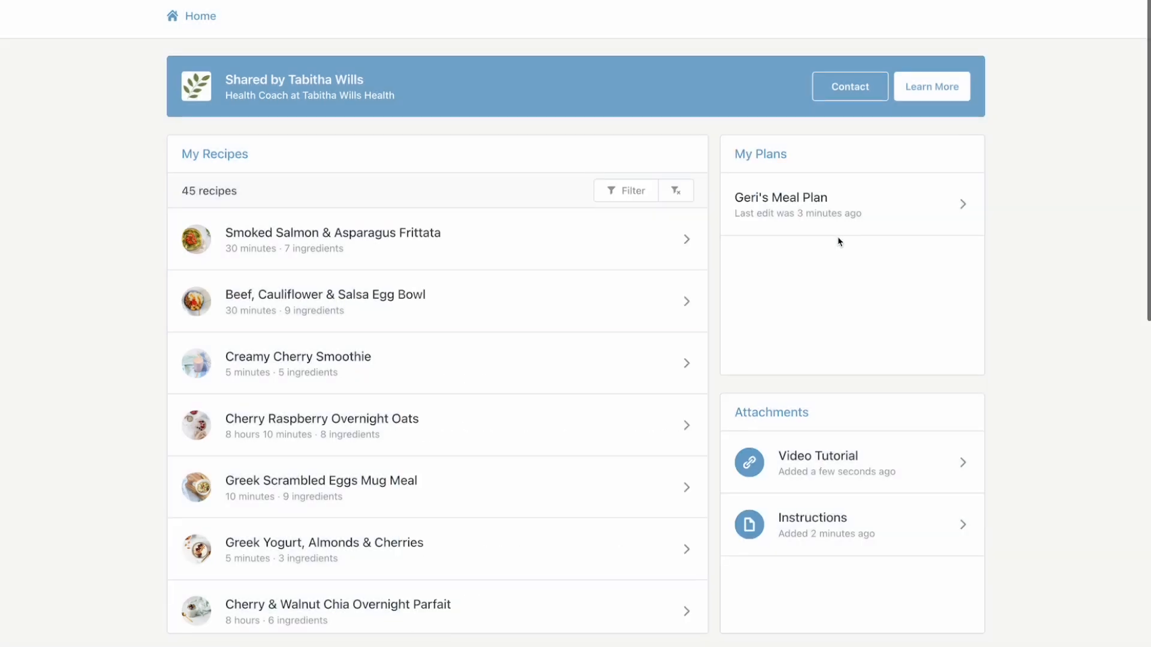
scroll(841, 360, "down", 2)
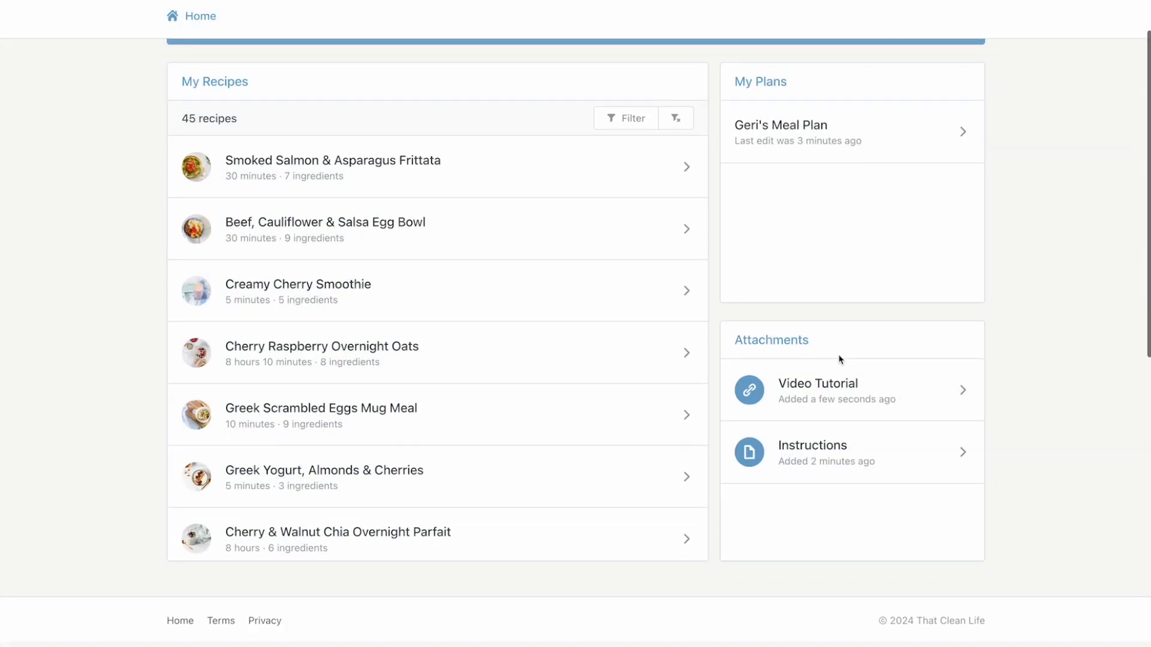
left_click(476, 335)
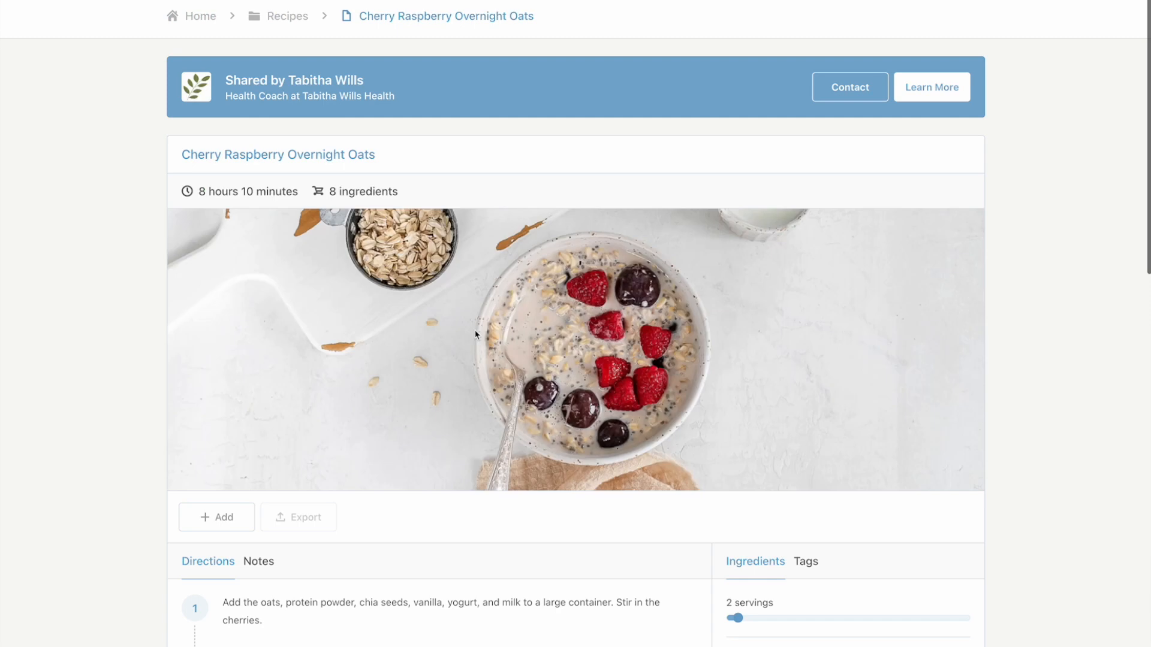
left_click(214, 26)
left_click(761, 199)
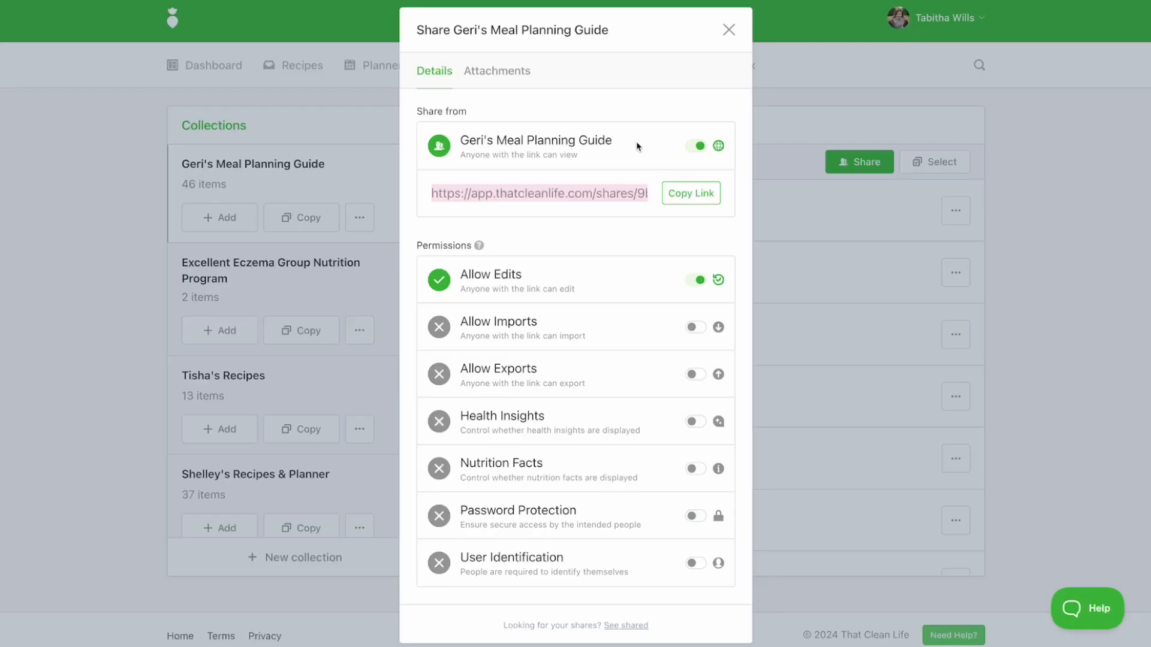
Close the guide's sharing details and open the business profile in the account settings
left_click(985, 129)
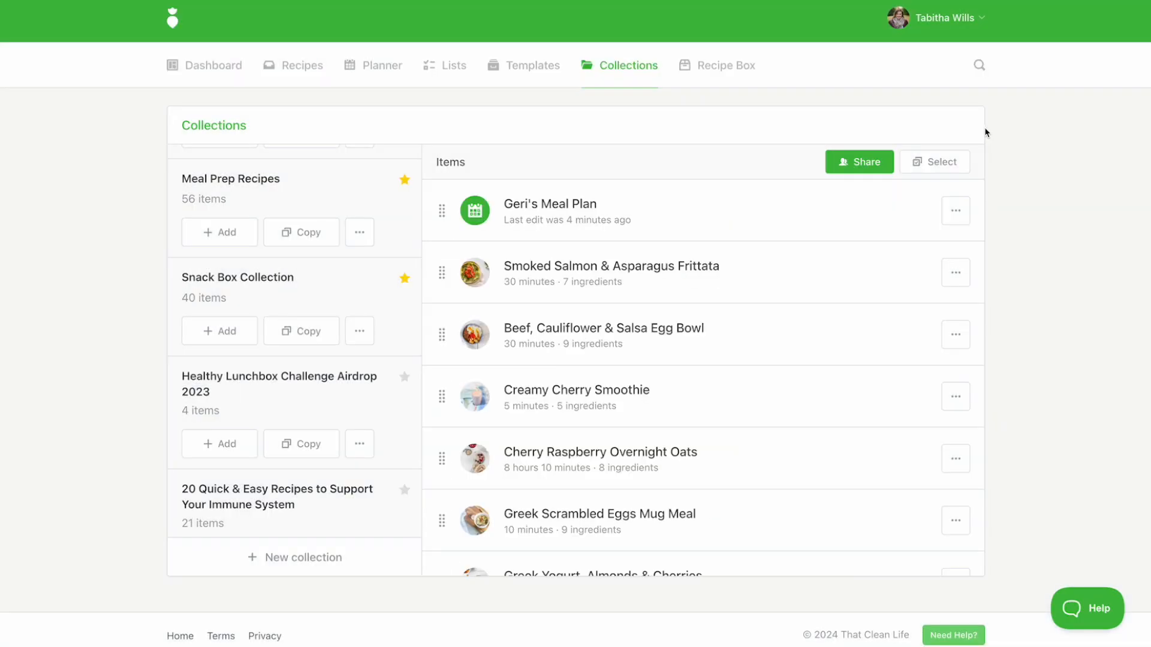
left_click(933, 28)
left_click(893, 161)
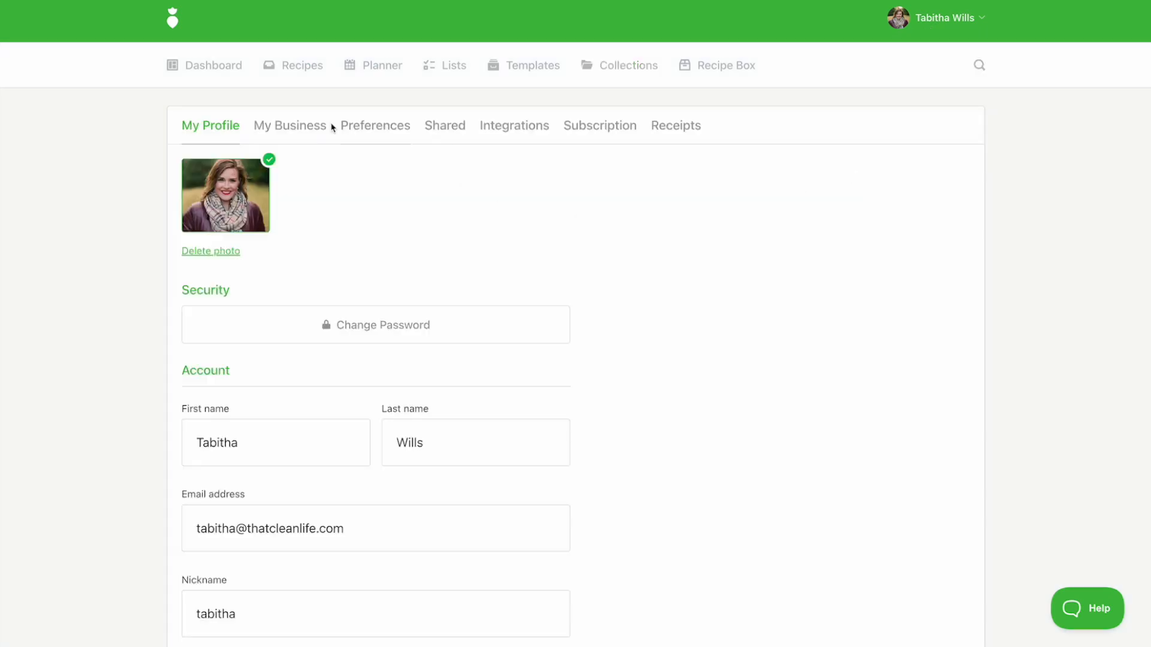
left_click(284, 130)
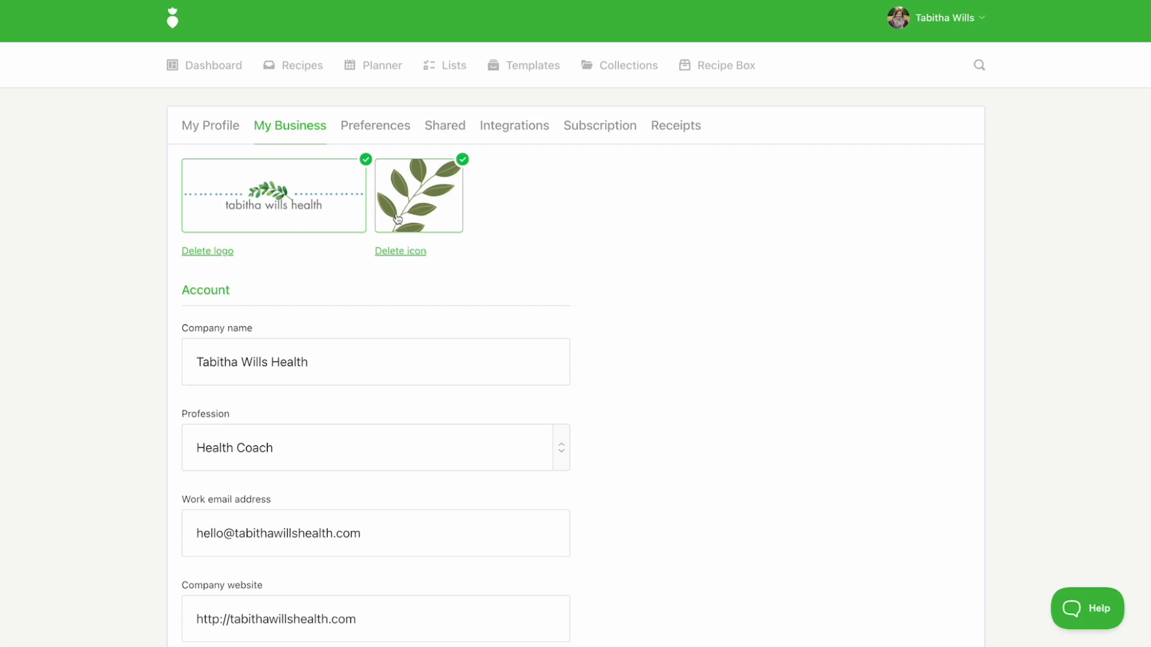
Check the theme color picker and save the business profile with theme color #6ca4cc
scroll(399, 219, "down", 4)
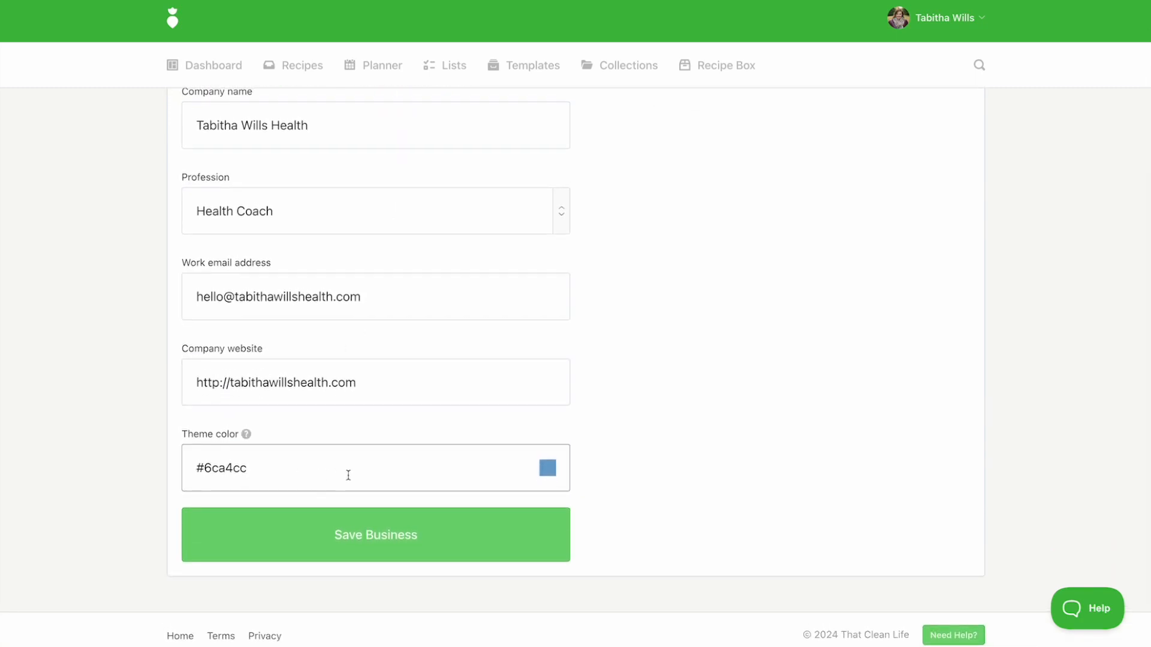
left_click(546, 470)
left_click(561, 475)
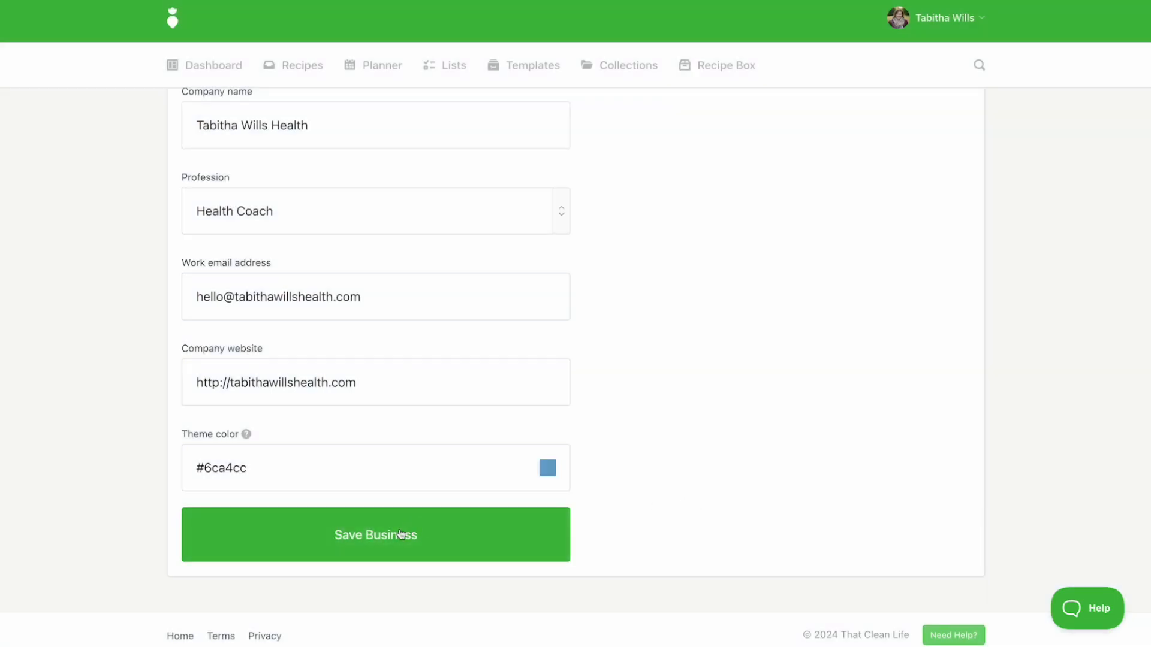
left_click(401, 534)
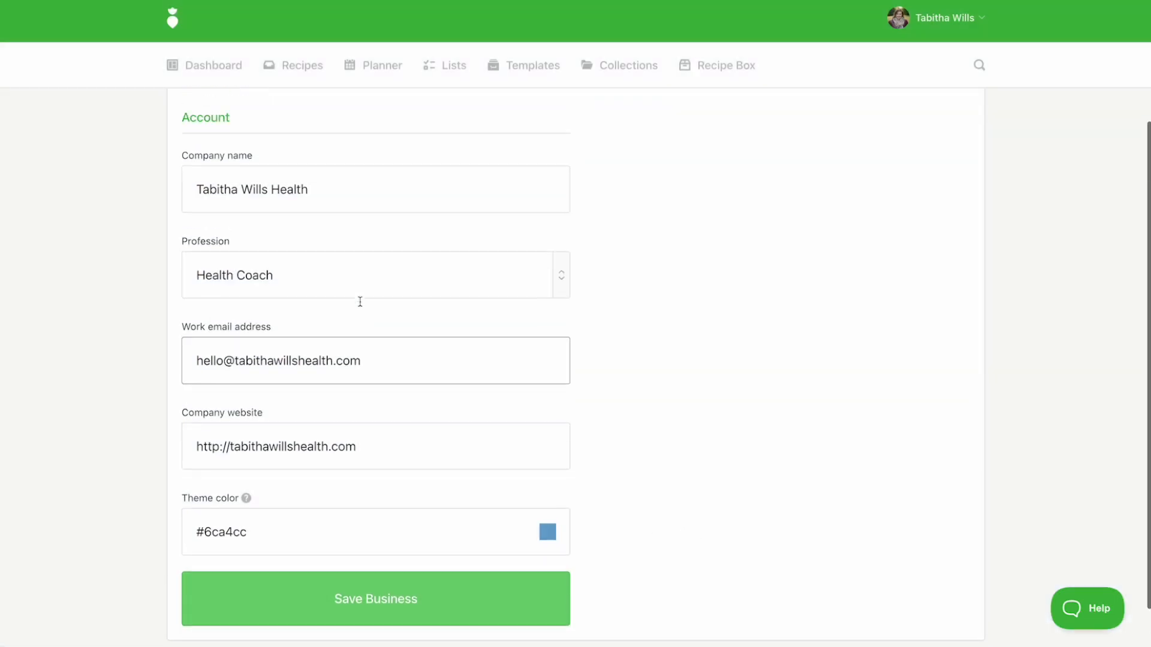
Enable automatically applying the icon and theme color to shared content in the account preferences and save them
left_click(339, 127)
scroll(121, 264, "down", 2)
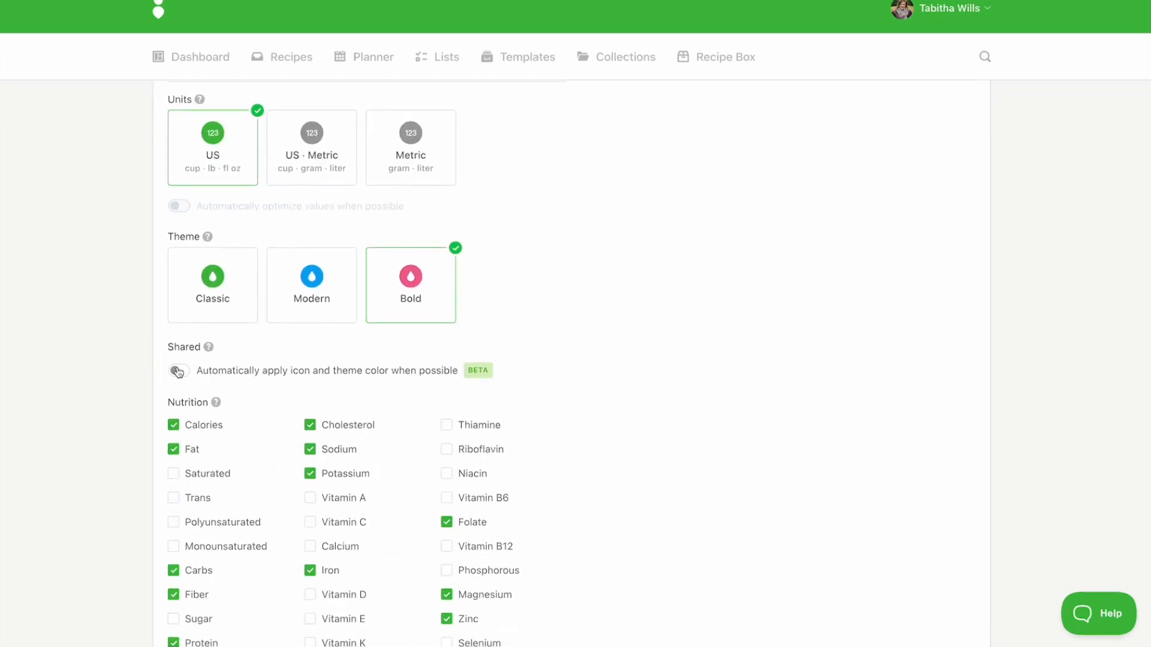
left_click(178, 372)
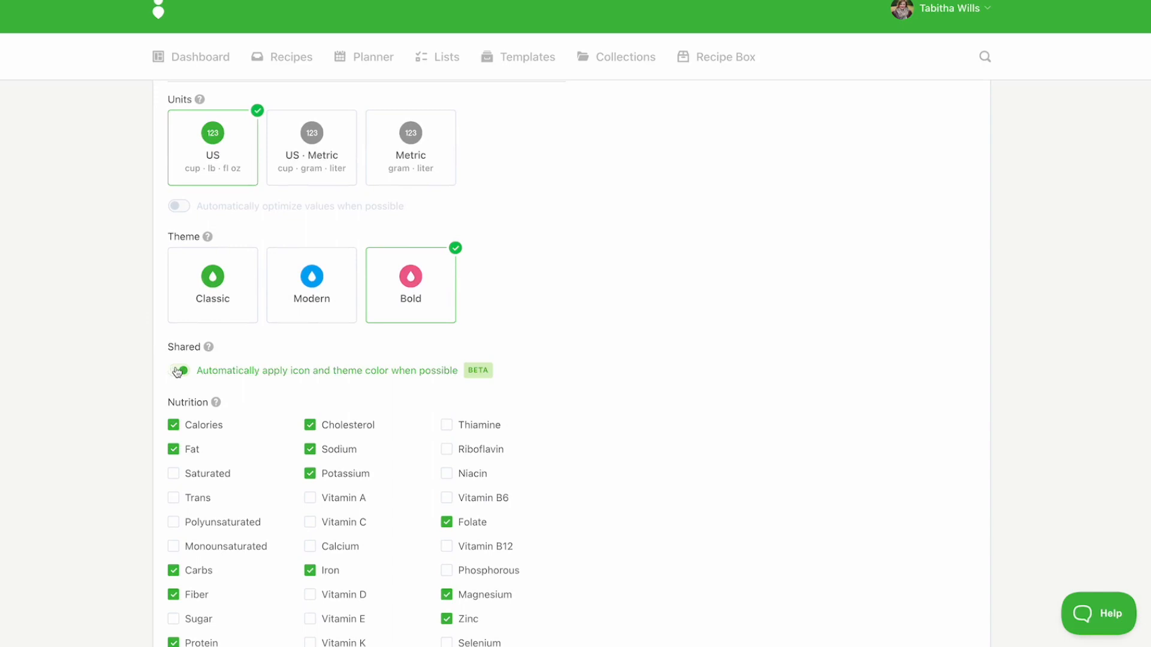
scroll(103, 372, "down", 2)
scroll(103, 373, "down", 5)
scroll(103, 373, "down", 2)
left_click(352, 541)
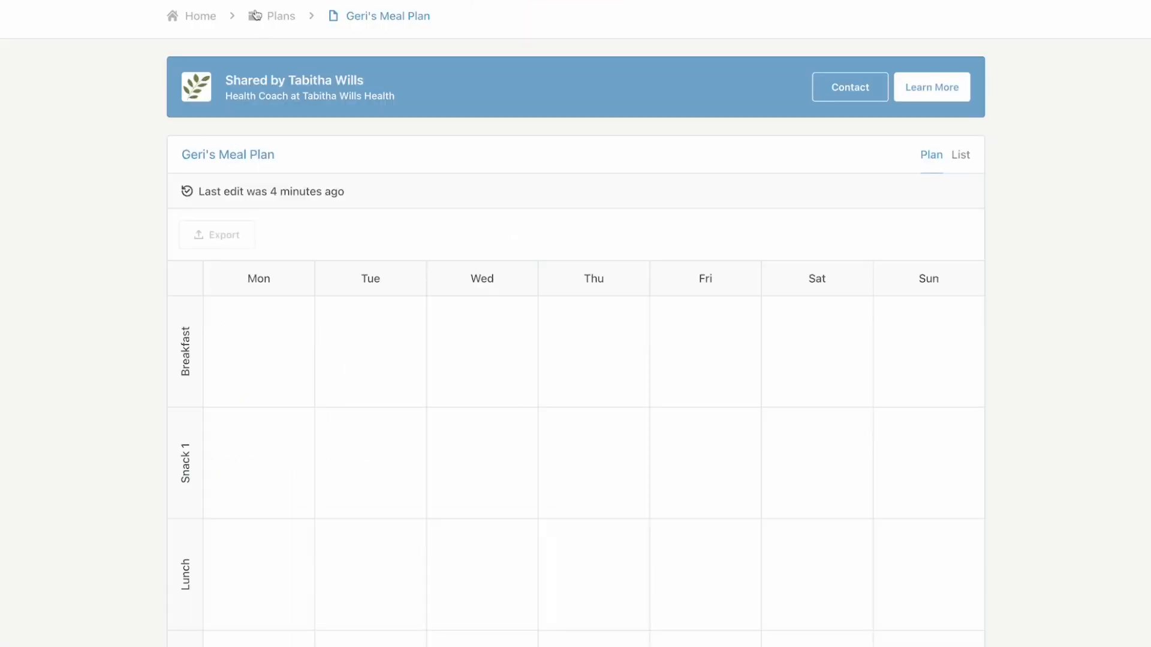
In the shared plan, add Beef, Cauliflower & Salsa Egg Bowl, 2 servings, for Monday and Tuesday breakfast, and mark Tuesday's as a leftover
left_click(199, 18)
left_click(287, 376)
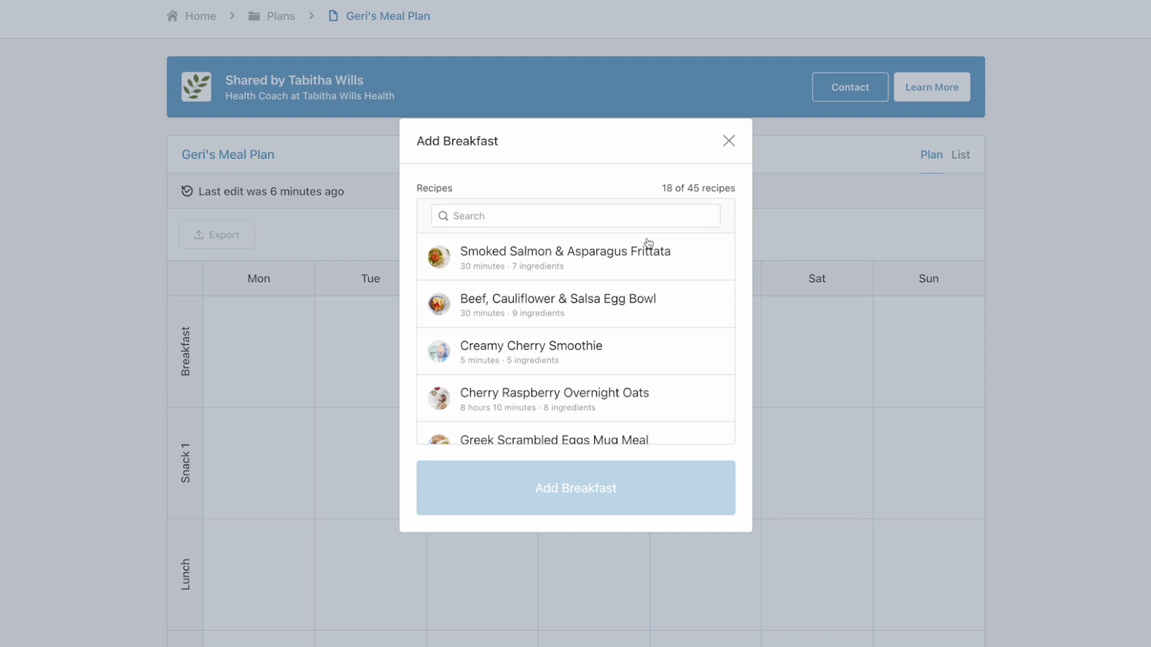
scroll(635, 252, "down", 1)
left_click(626, 261)
left_click(471, 390)
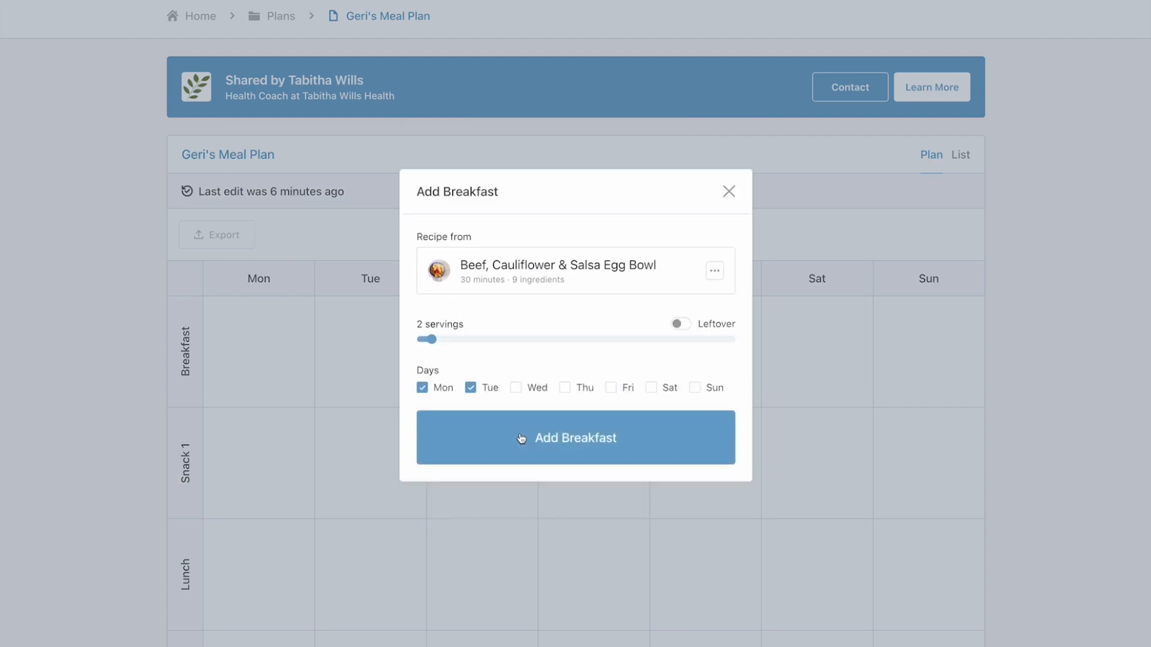
left_click(507, 437)
left_click(411, 393)
left_click(371, 453)
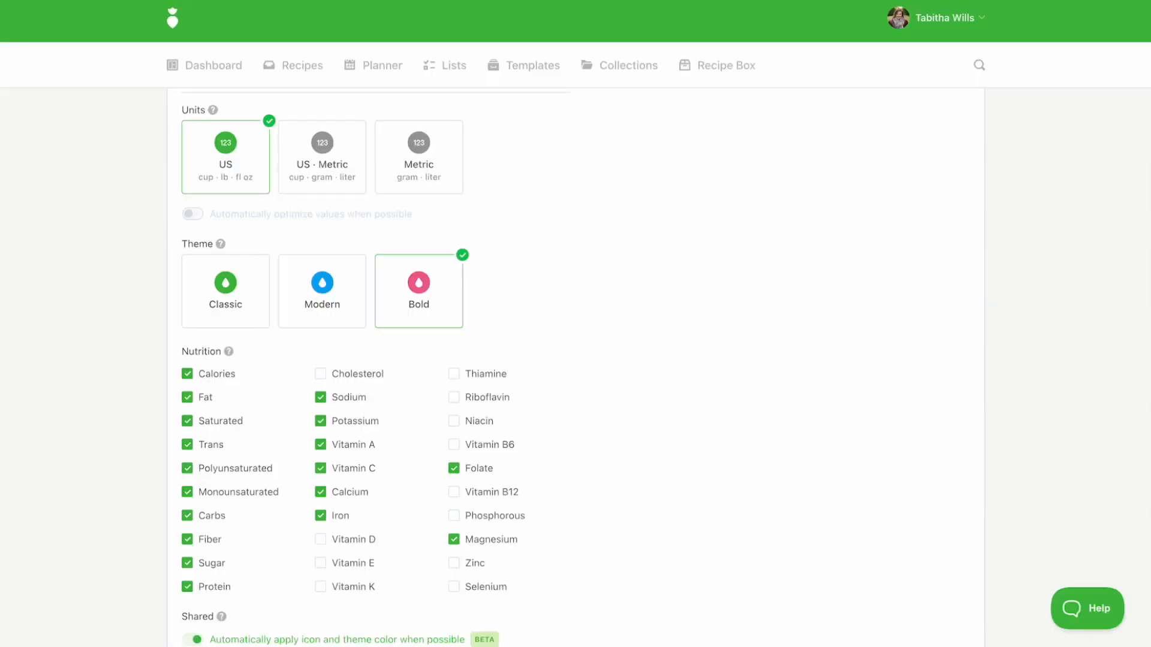
Open the client's meal plan in the account's planner and examine the breakfast entries made through the shared link
left_click(390, 74)
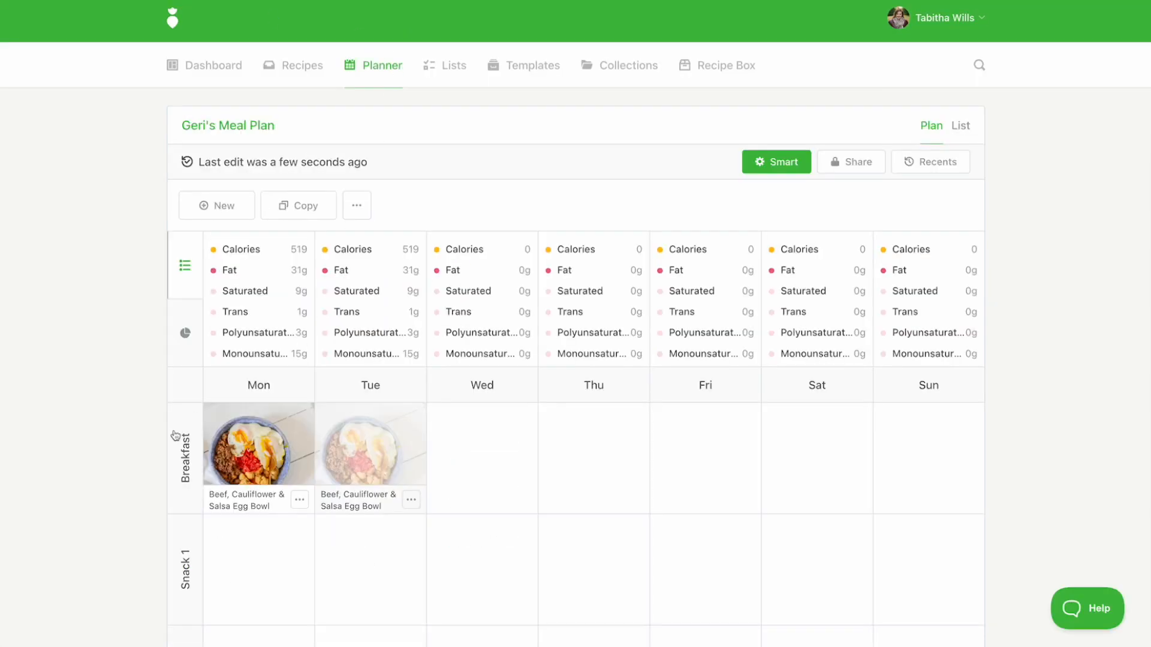
scroll(175, 435, "down", 1)
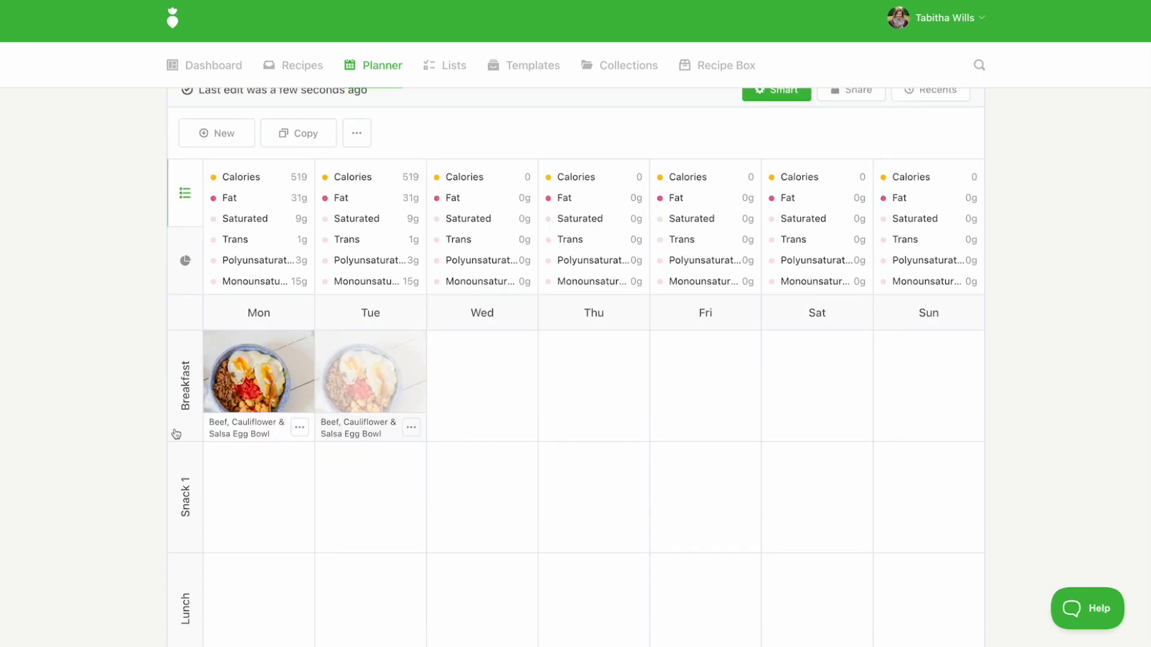
scroll(175, 433, "down", 1)
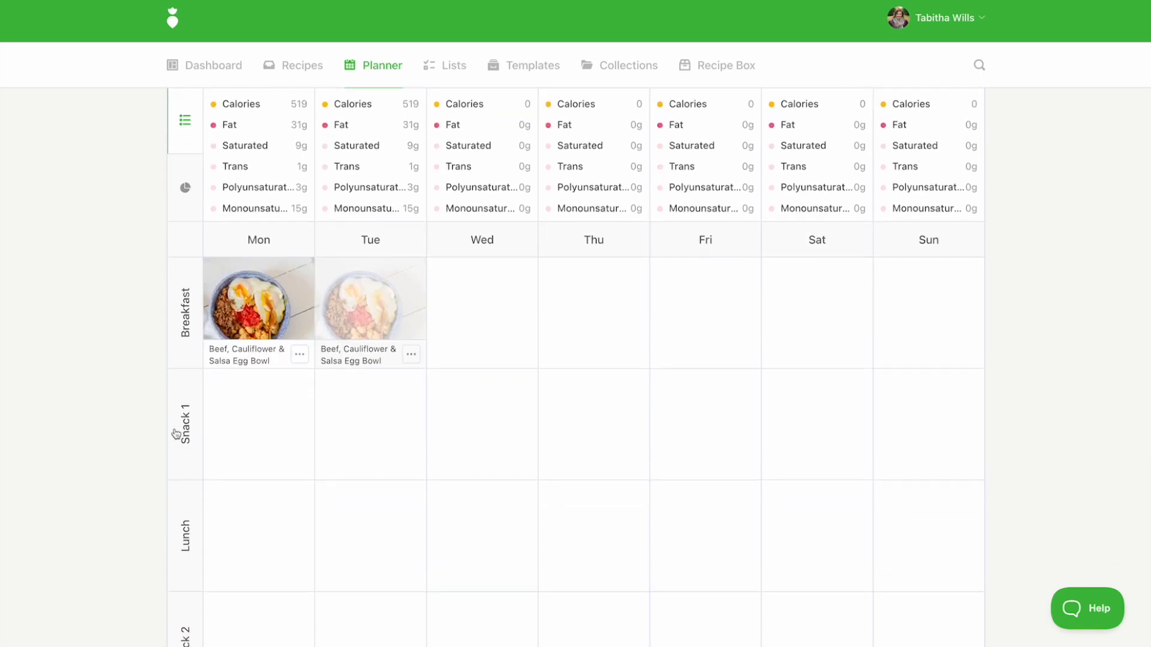